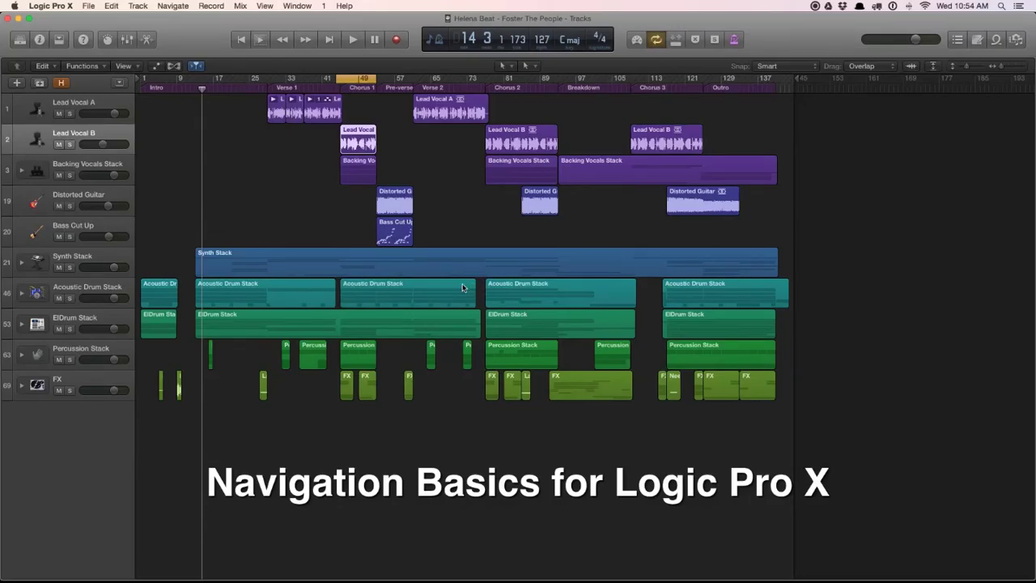
Step: View the Logic Pro X version information and turn off Cycle mode for the project
{"action": "left_click", "coordinate": [62, 9]}
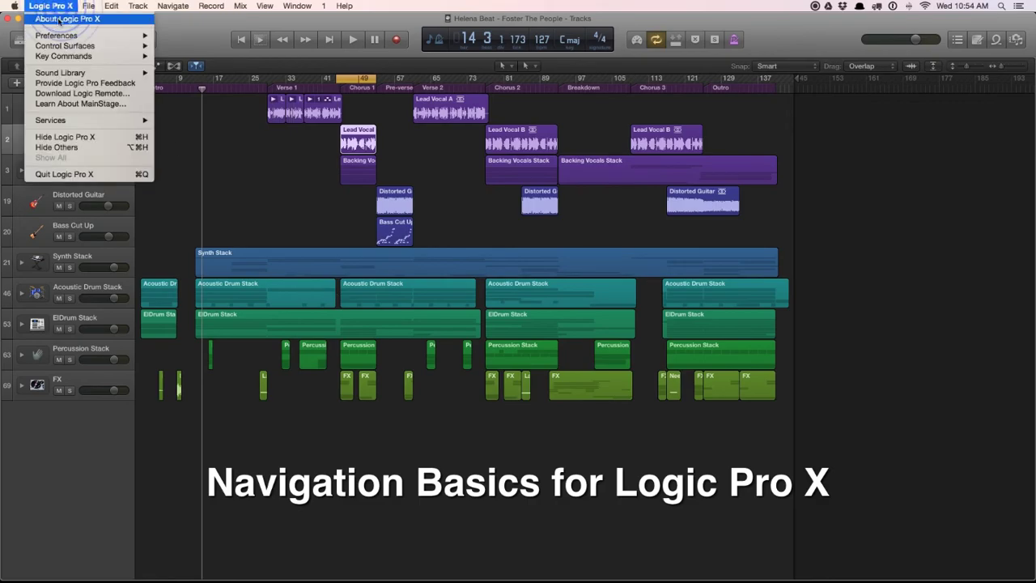
{"action": "left_click", "coordinate": [61, 19]}
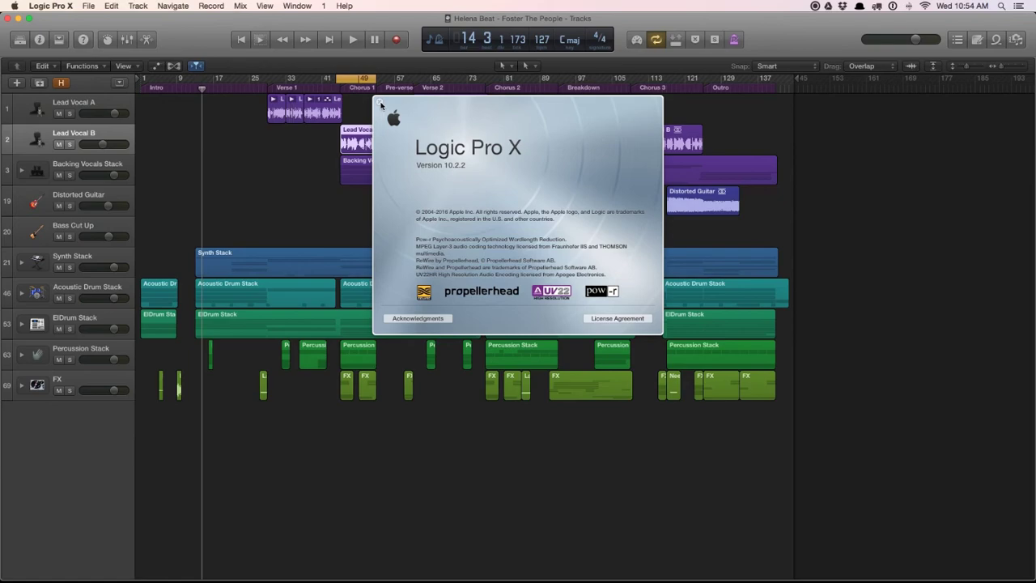
{"action": "left_click", "coordinate": [381, 103]}
{"action": "left_click", "coordinate": [655, 39]}
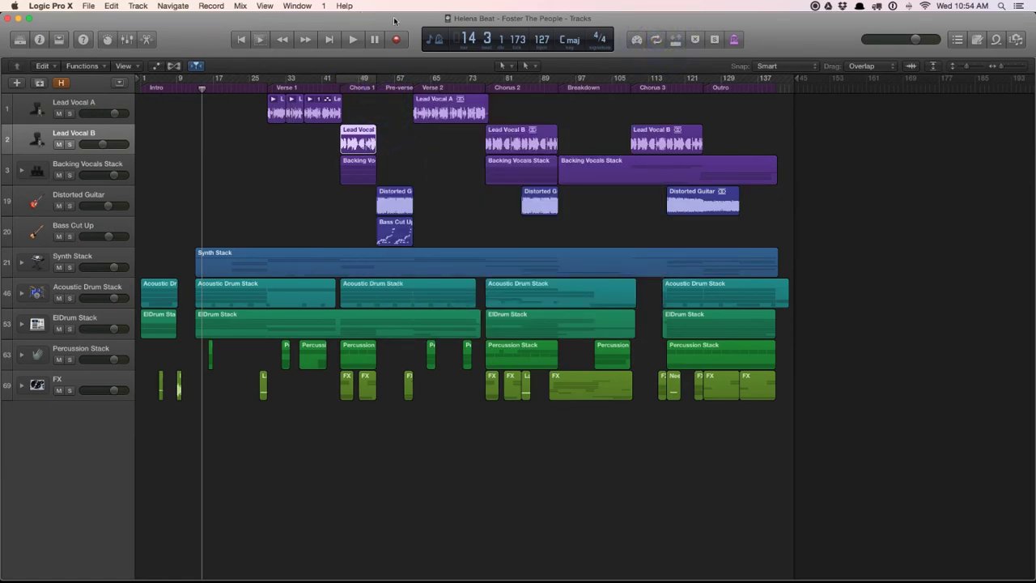
{"action": "left_click", "coordinate": [345, 5]}
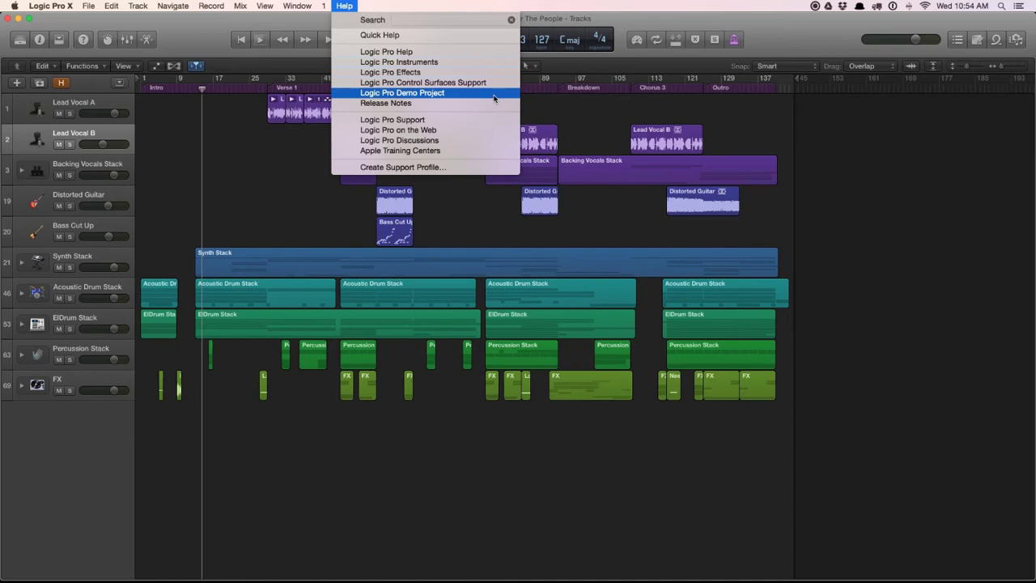
{"action": "left_click", "coordinate": [92, 18]}
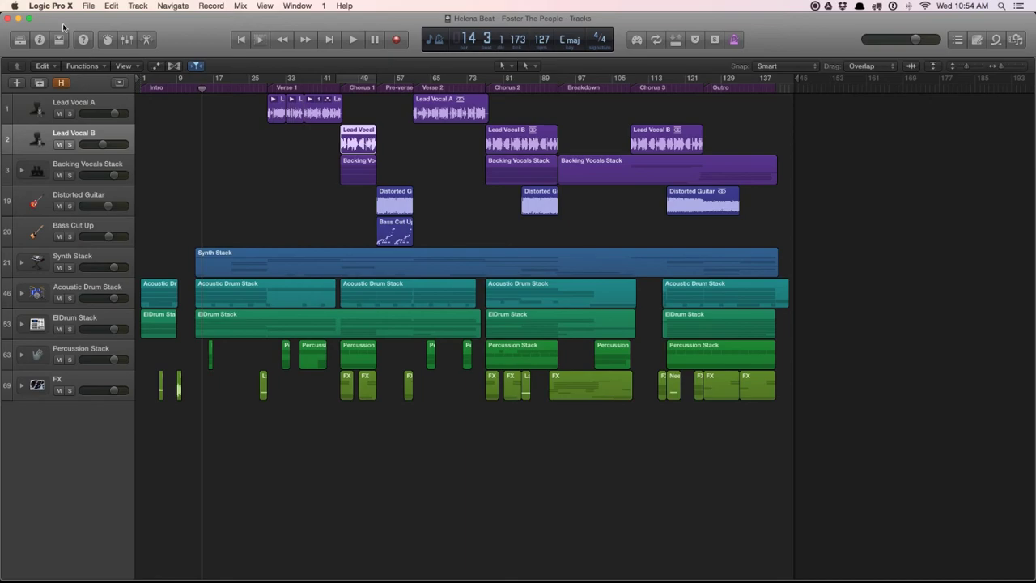
{"action": "left_click", "coordinate": [64, 28]}
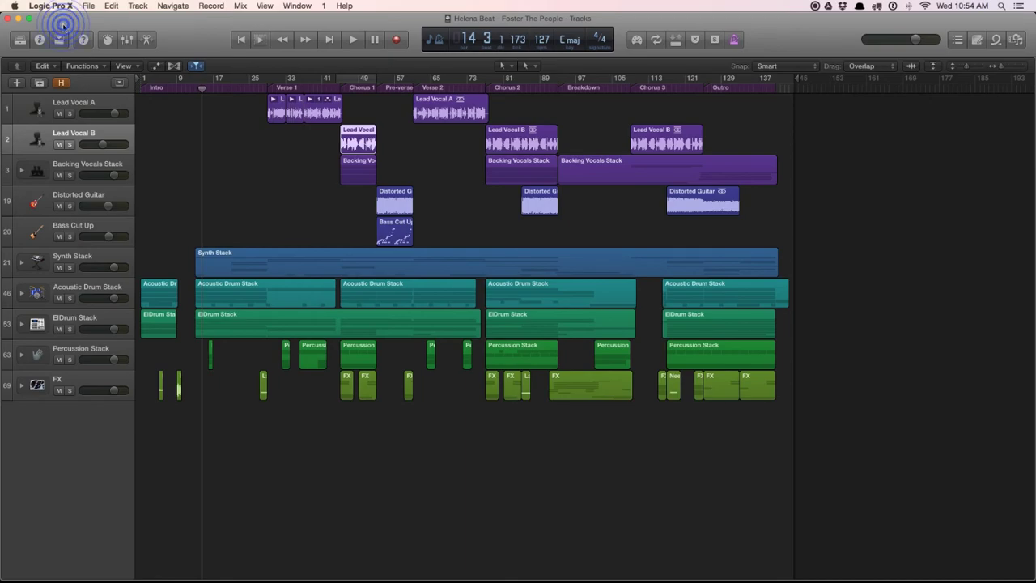
{"action": "left_click", "coordinate": [285, 27]}
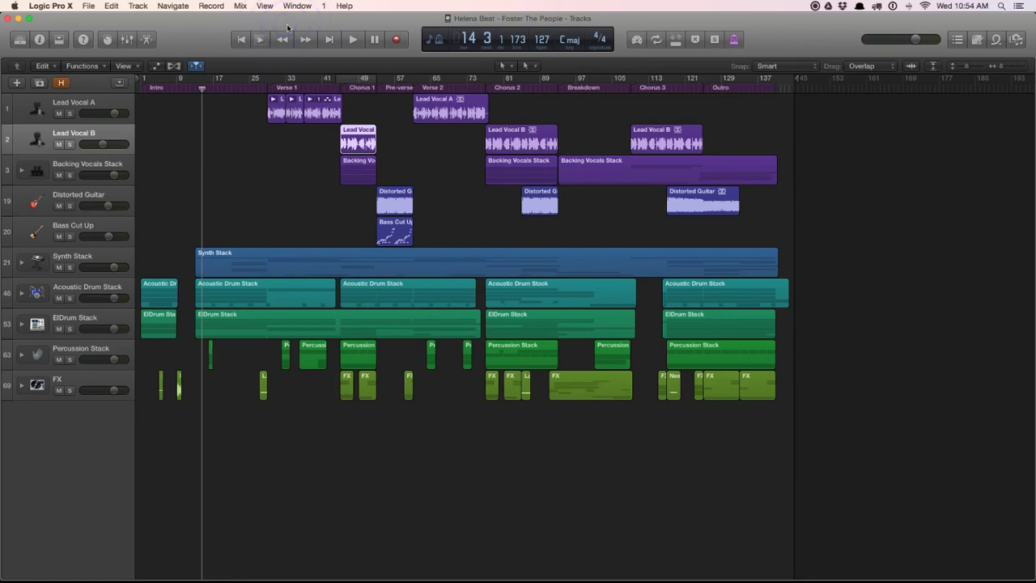
{"action": "left_click", "coordinate": [512, 23]}
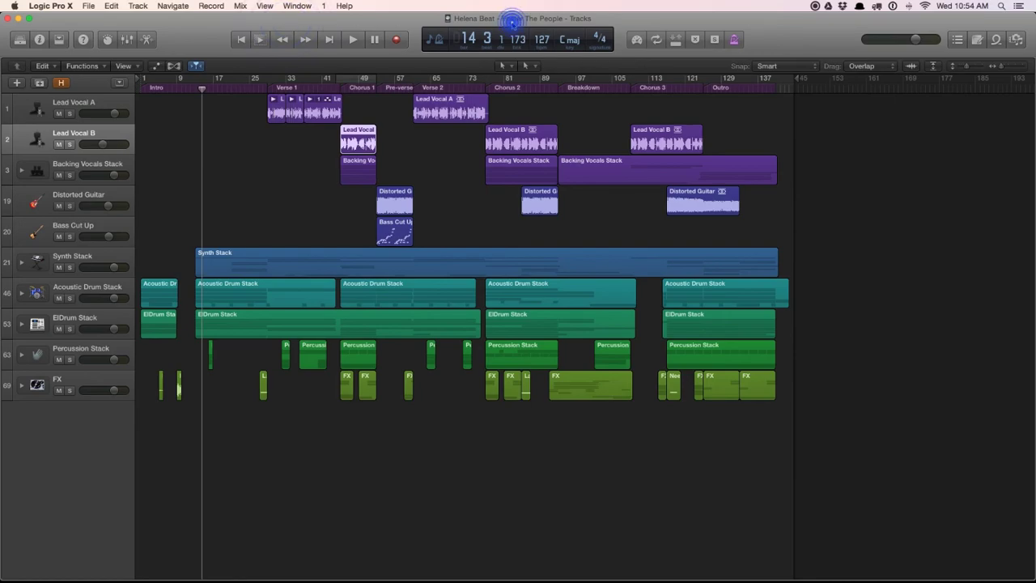
{"action": "left_click", "coordinate": [684, 27]}
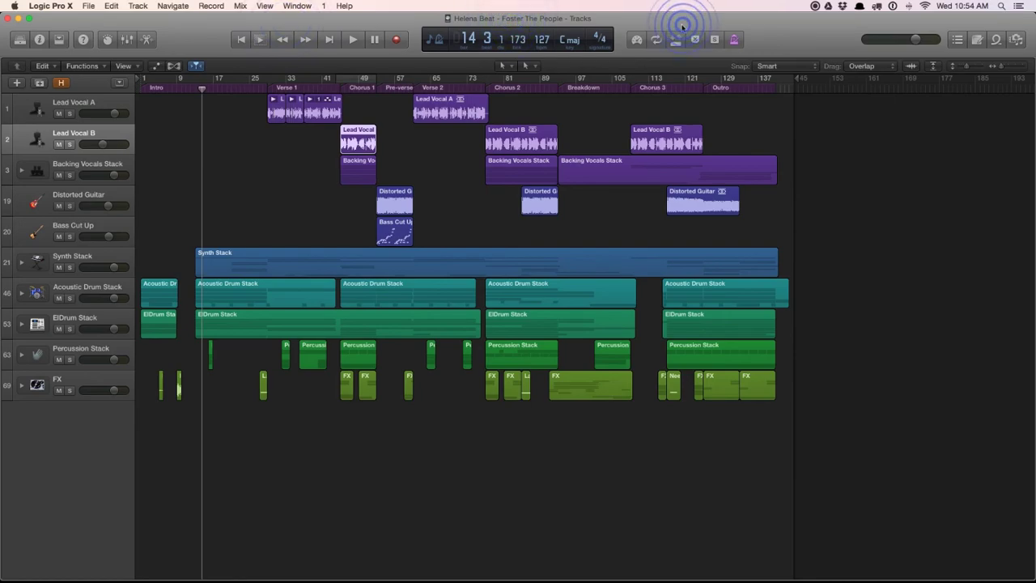
{"action": "left_click", "coordinate": [889, 27]}
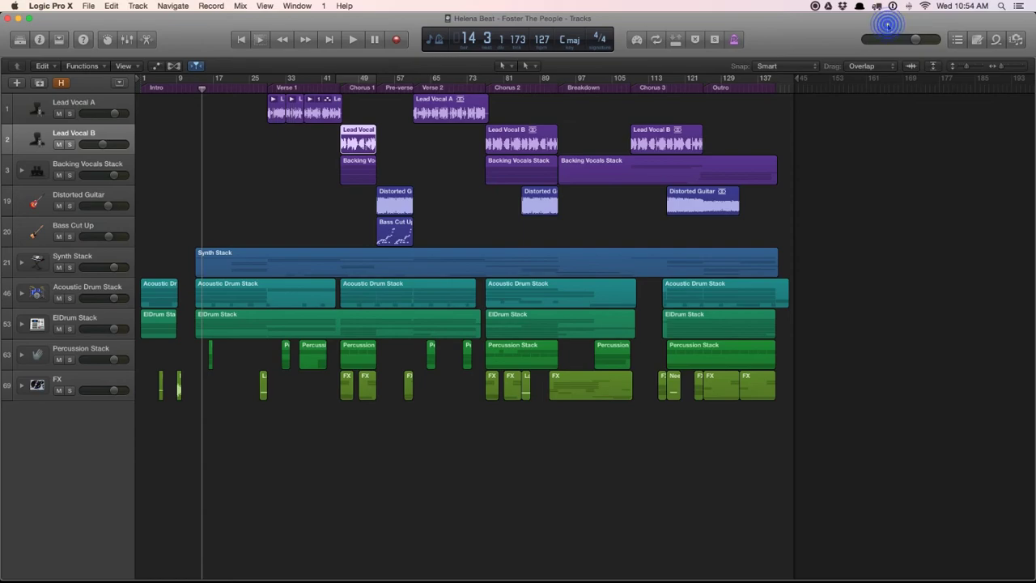
{"action": "left_click", "coordinate": [981, 25]}
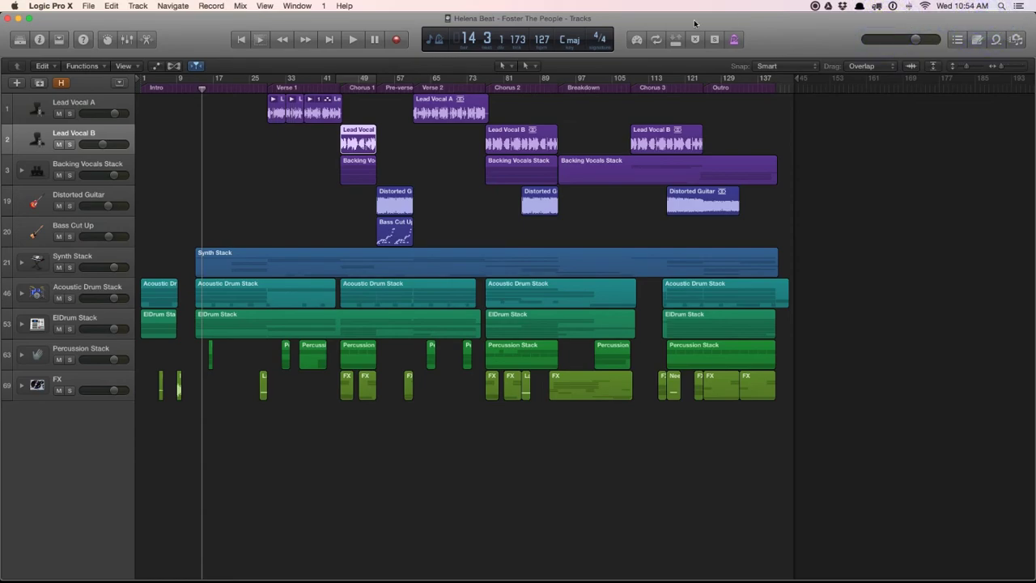
Step: Open the Library, list its Voice patches, and select the Lead Vocal B track
{"action": "left_click", "coordinate": [19, 40]}
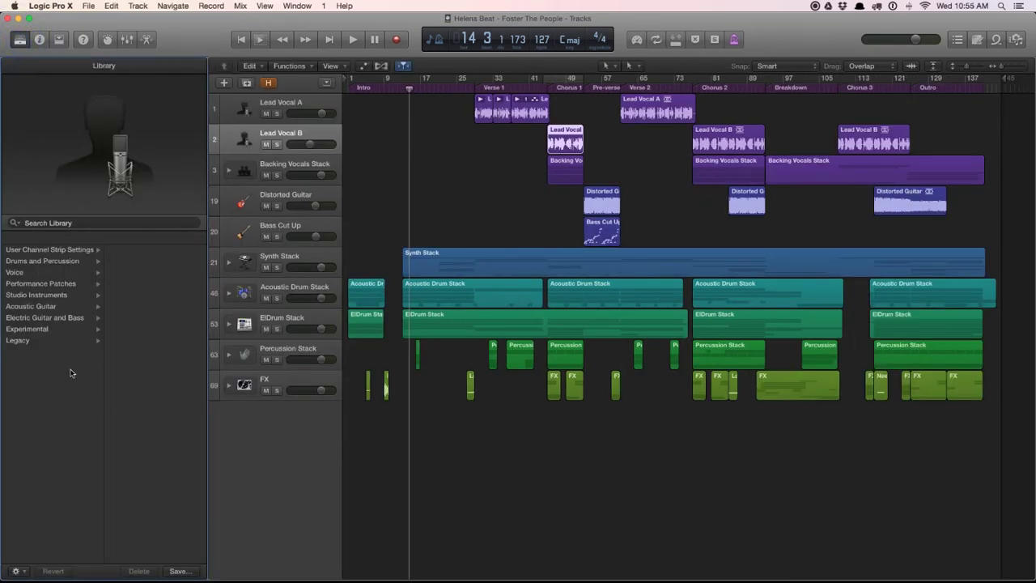
{"action": "left_click", "coordinate": [24, 276]}
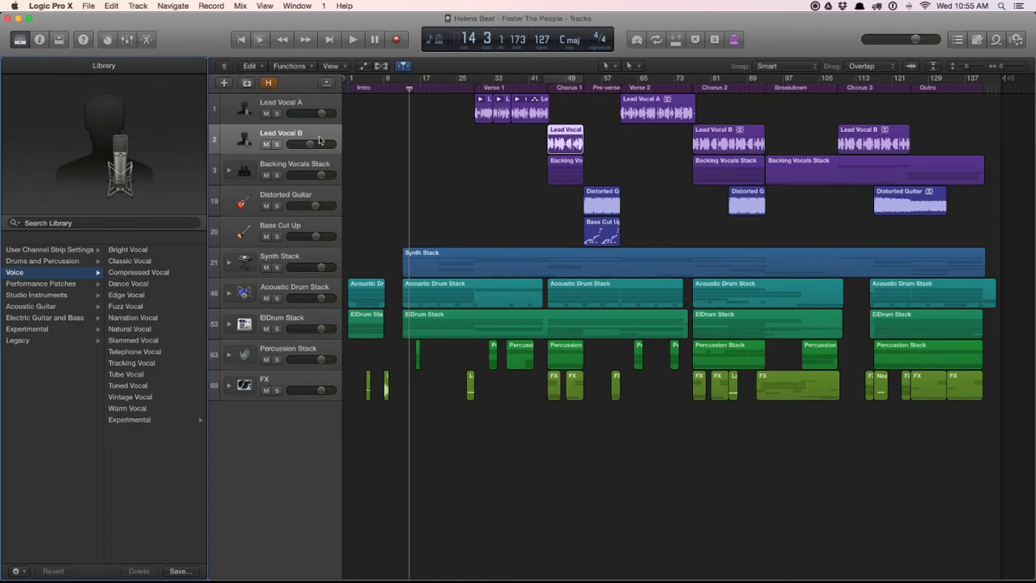
{"action": "left_click", "coordinate": [239, 112]}
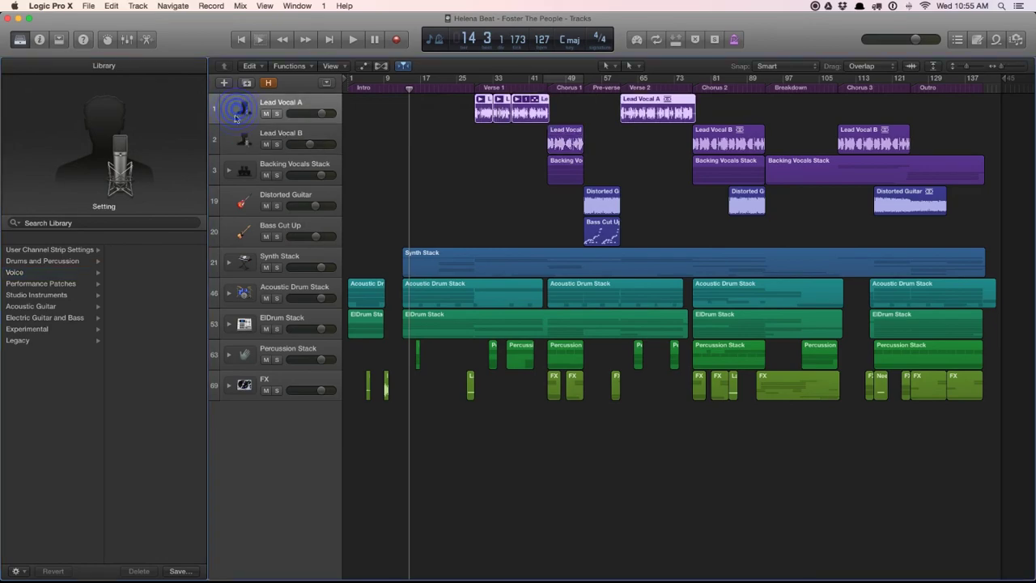
{"action": "left_click", "coordinate": [235, 133]}
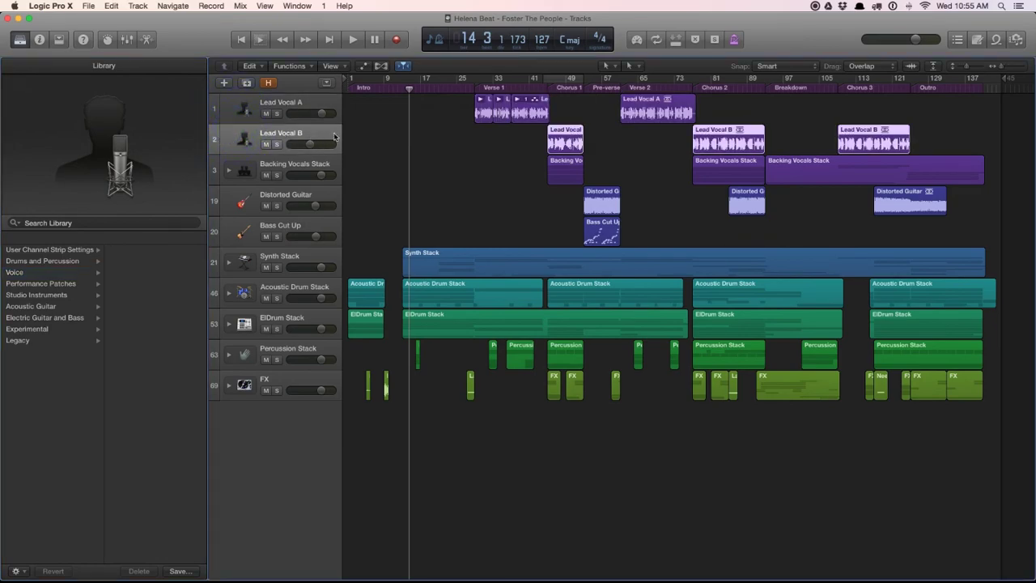
Step: Set the cycle range to the Lead Vocal B region in Chorus 1 and play that section briefly
{"action": "left_click", "coordinate": [491, 147]}
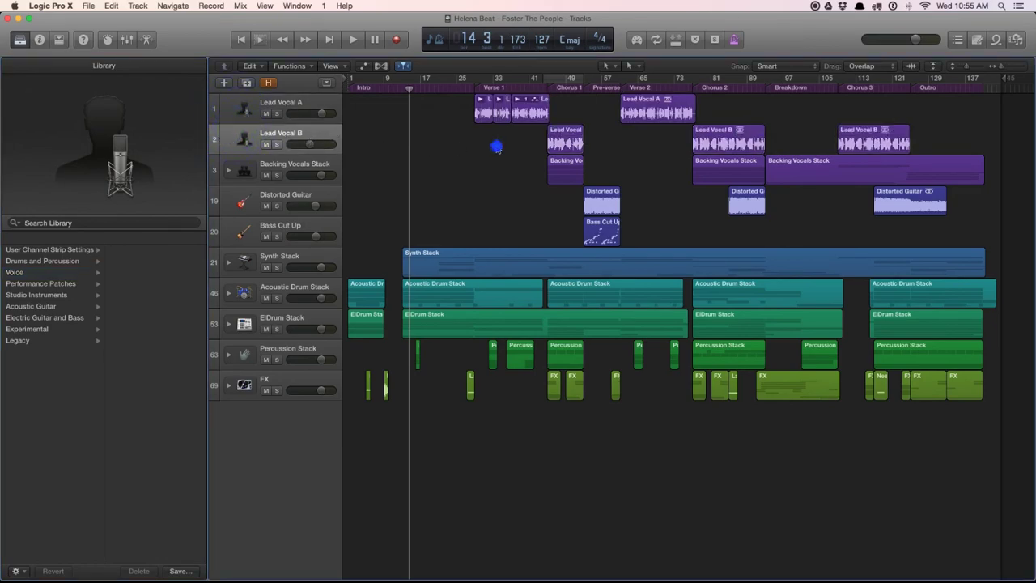
{"action": "left_click", "coordinate": [571, 137]}
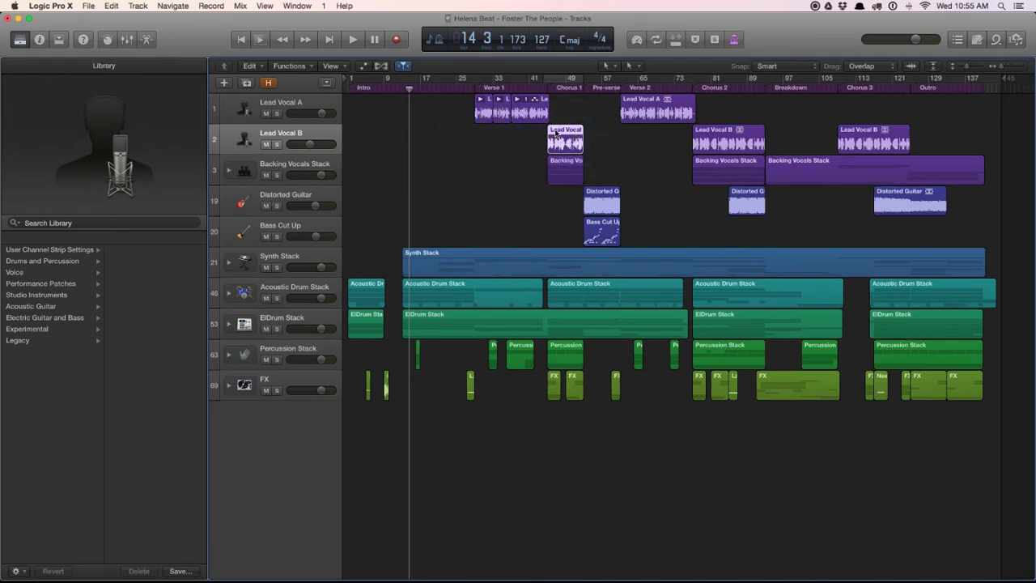
{"action": "key", "text": "u"}
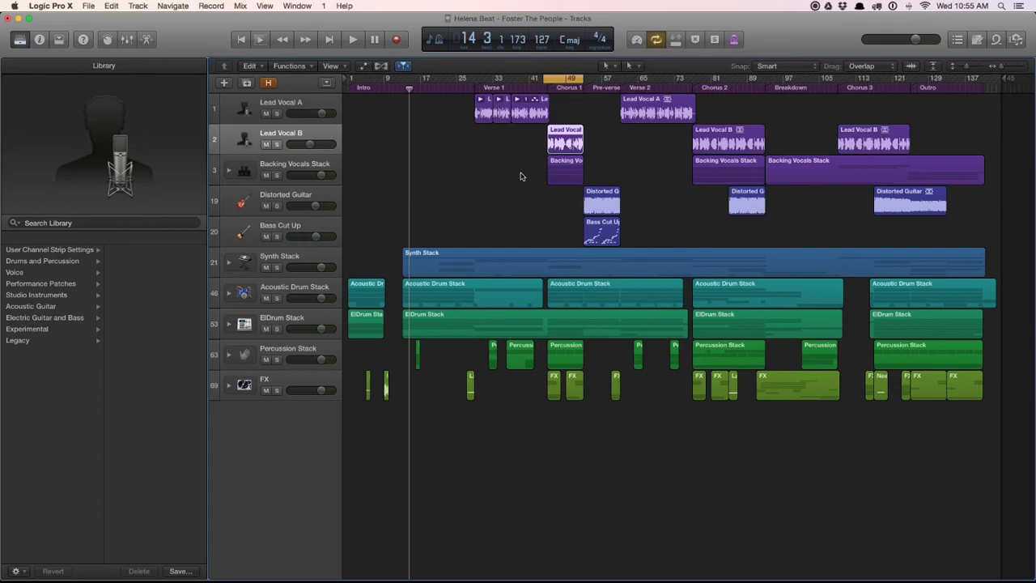
{"action": "key", "text": "space"}
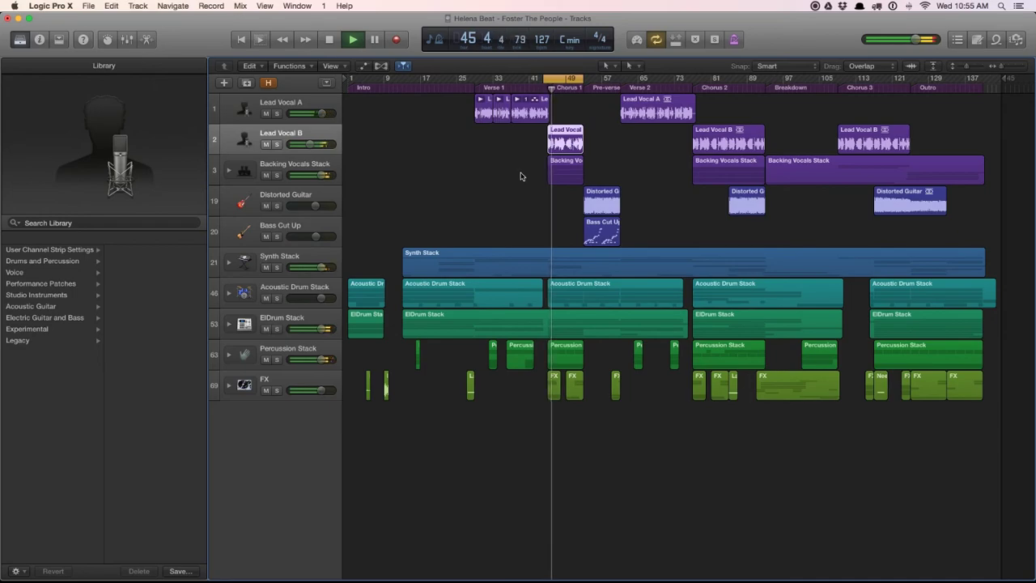
{"action": "key", "text": "space"}
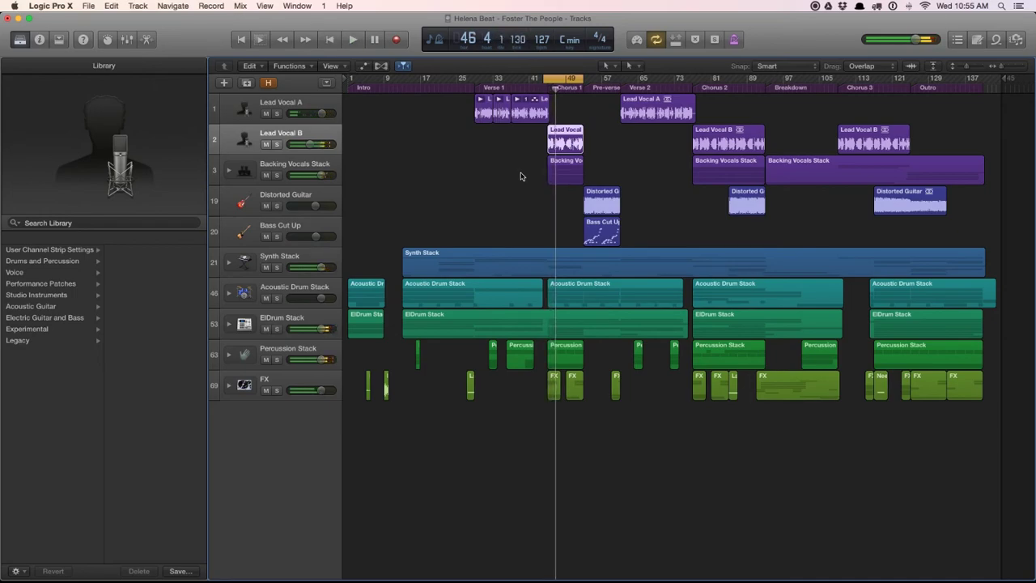
Step: Solo the Lead Vocal B track and play the cycled Chorus 1 section
{"action": "left_click", "coordinate": [277, 145]}
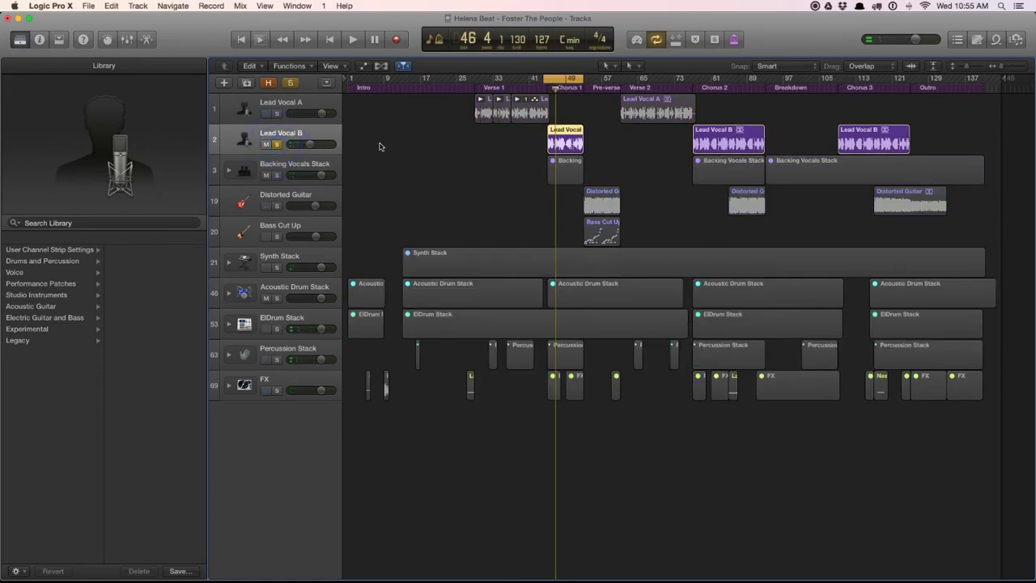
{"action": "key", "text": "space"}
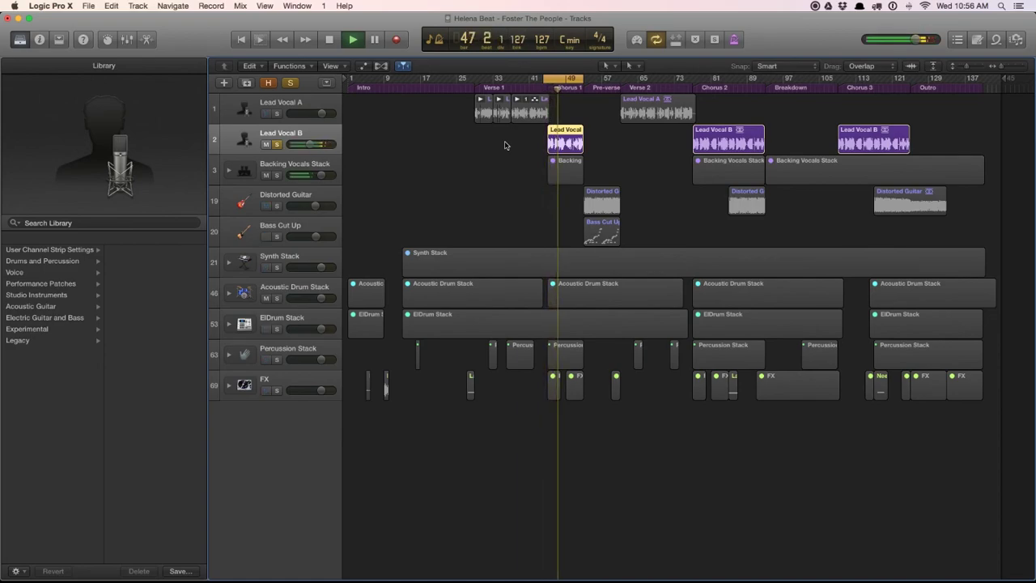
{"action": "key", "text": "space"}
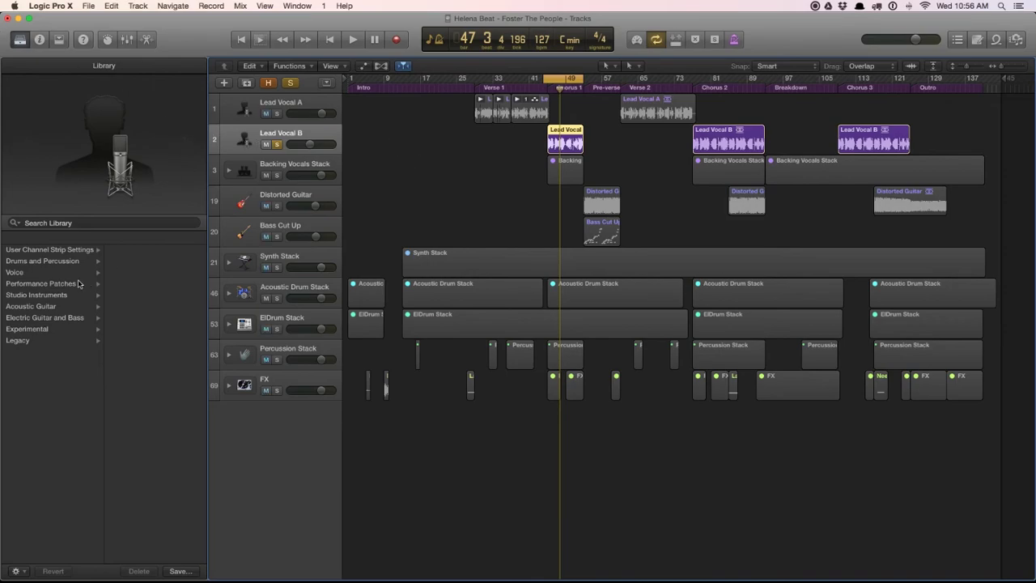
Step: Load the Bright Vocal patch from the Voice category onto Lead Vocal B and audition it
{"action": "left_click", "coordinate": [25, 276]}
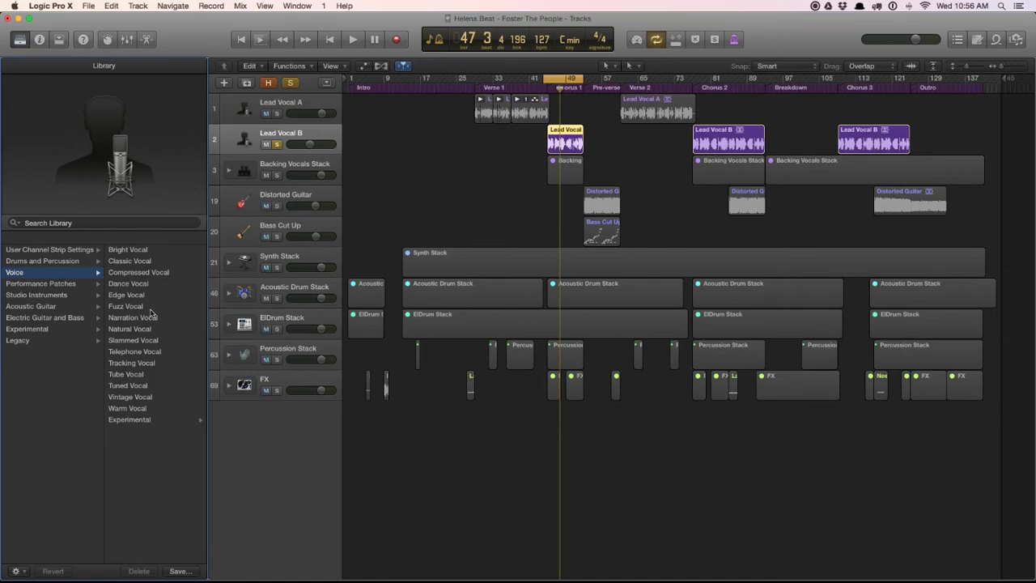
{"action": "left_click", "coordinate": [127, 252]}
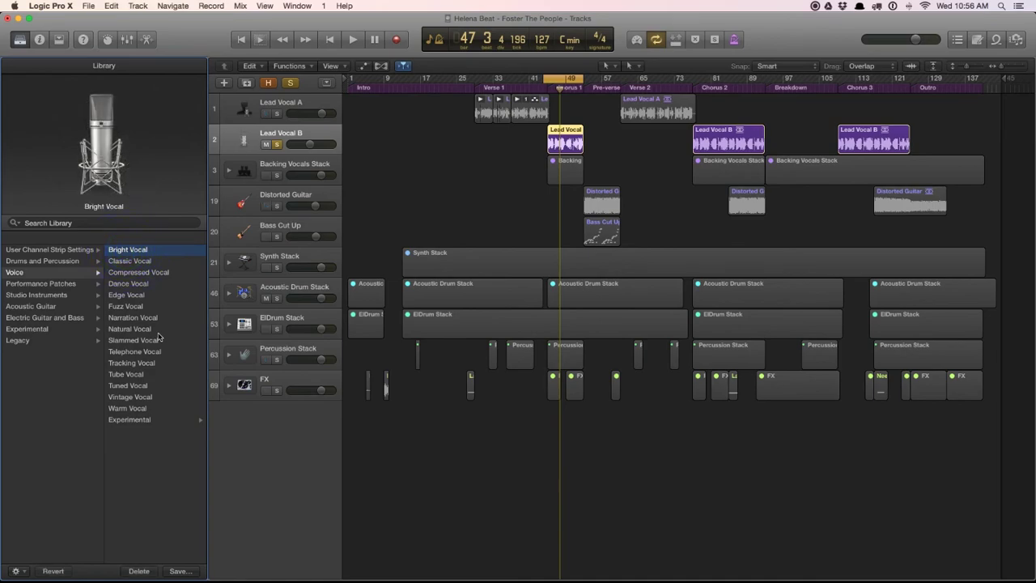
{"action": "key", "text": "space"}
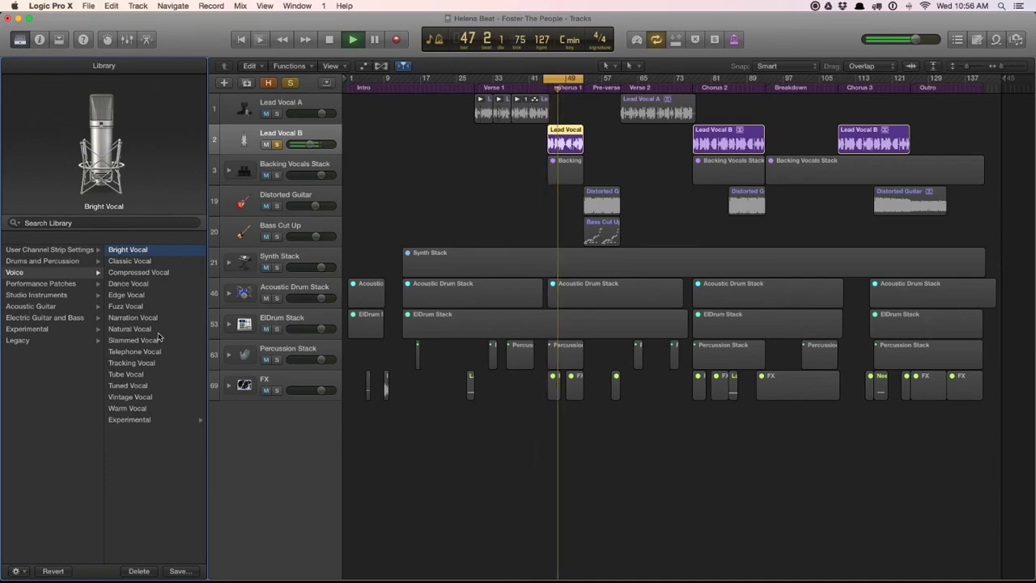
{"action": "key", "text": "space"}
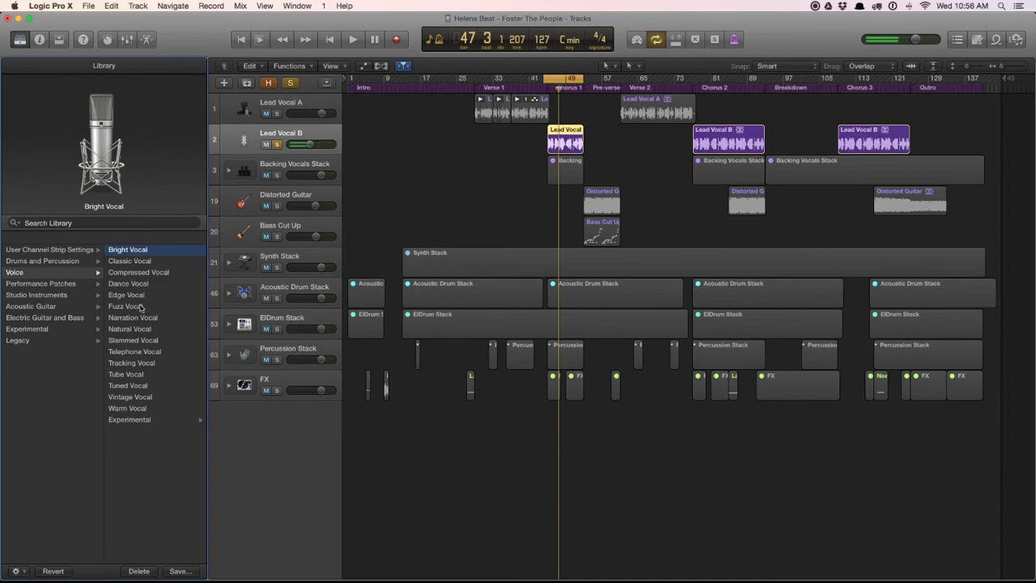
Step: Apply the Fuzz Vocal patch to Lead Vocal B and audition it in the cycled section
{"action": "left_click", "coordinate": [124, 308]}
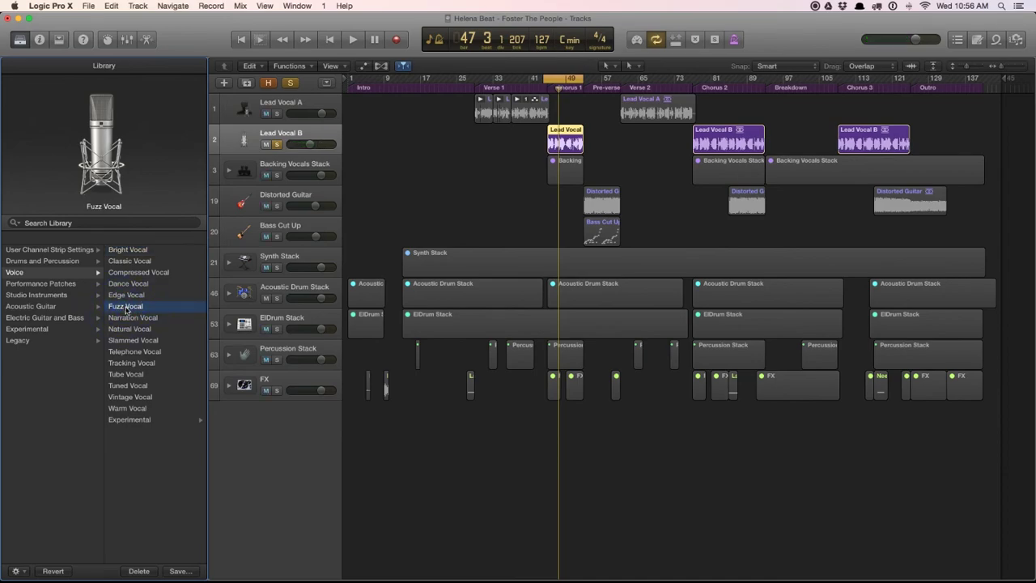
{"action": "key", "text": "space"}
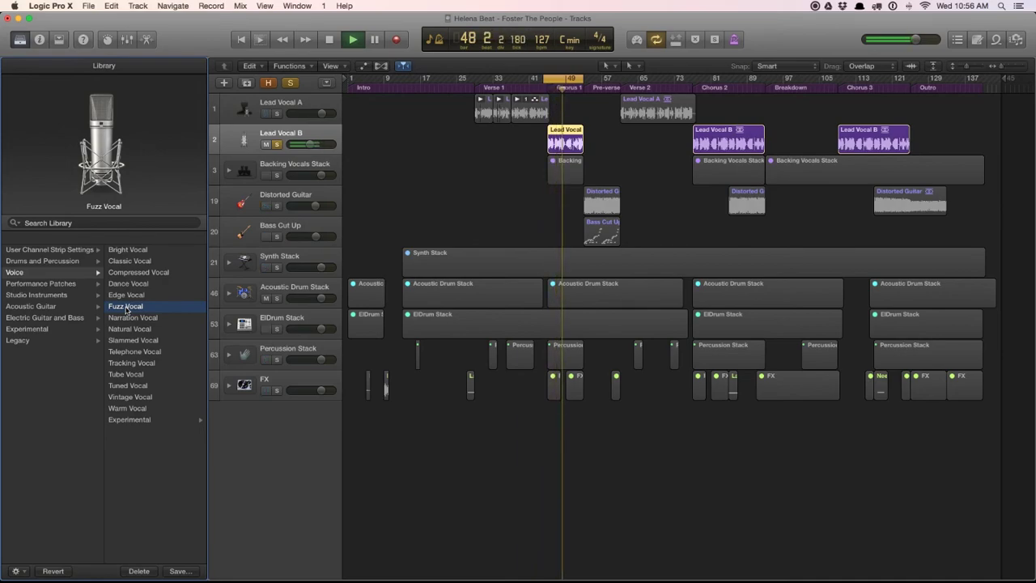
{"action": "key", "text": "space"}
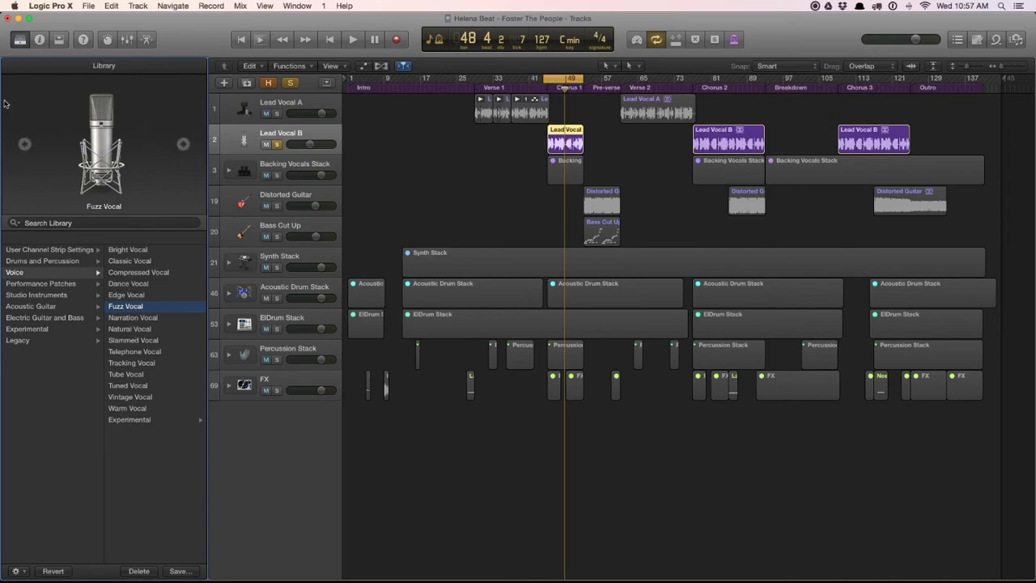
Step: Replace the Library with the Inspector and look through its Region, Groups and Track sections
{"action": "left_click", "coordinate": [20, 41]}
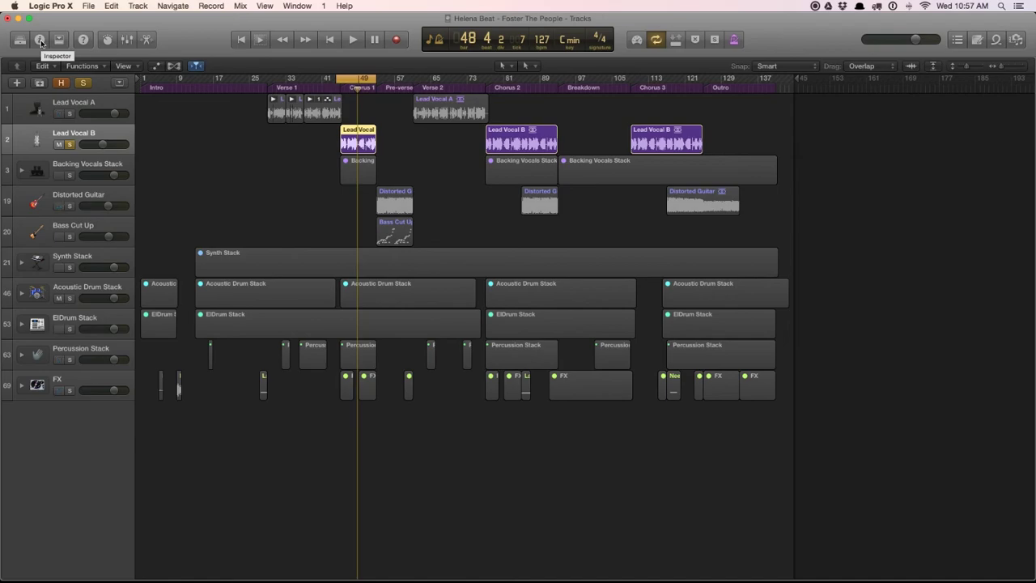
{"action": "left_click", "coordinate": [40, 42]}
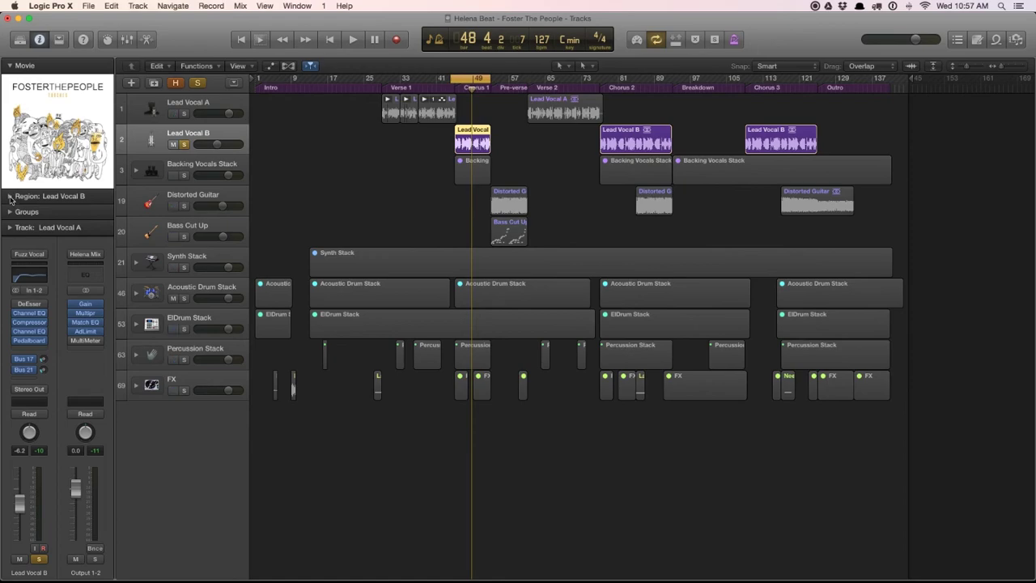
{"action": "left_click", "coordinate": [10, 197]}
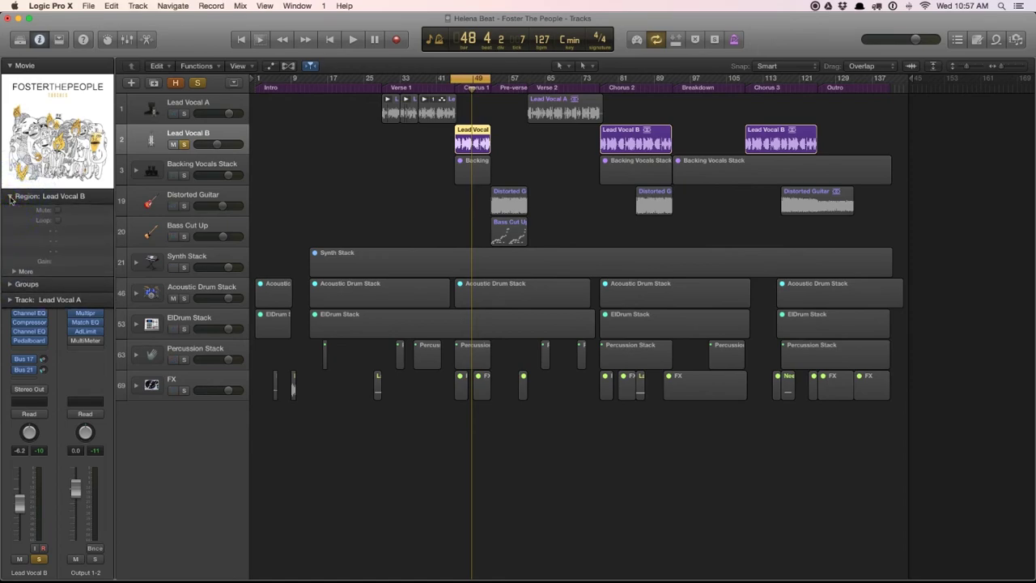
{"action": "left_click", "coordinate": [10, 199]}
{"action": "left_click", "coordinate": [10, 213]}
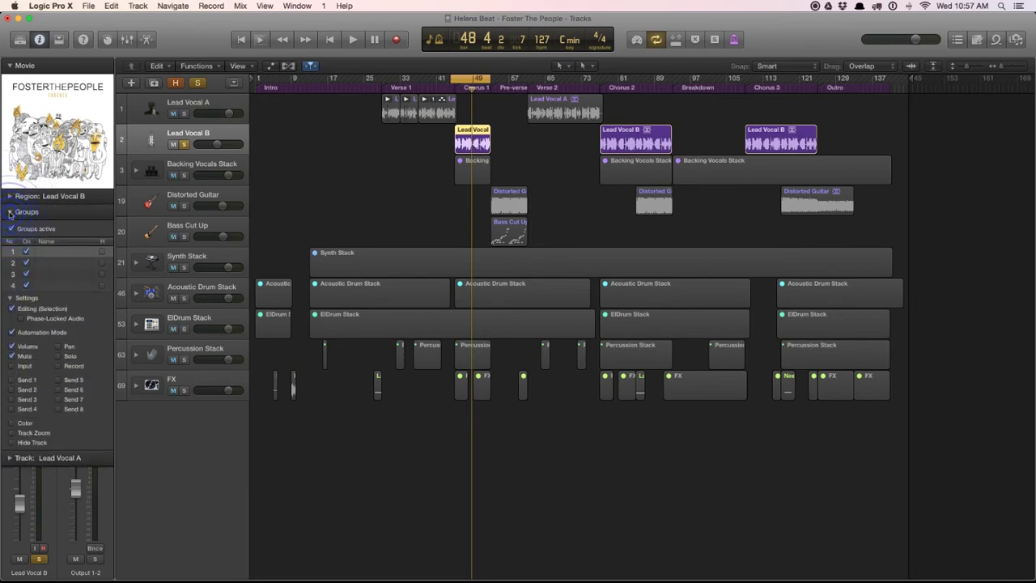
{"action": "left_click", "coordinate": [9, 213]}
{"action": "left_click", "coordinate": [9, 228]}
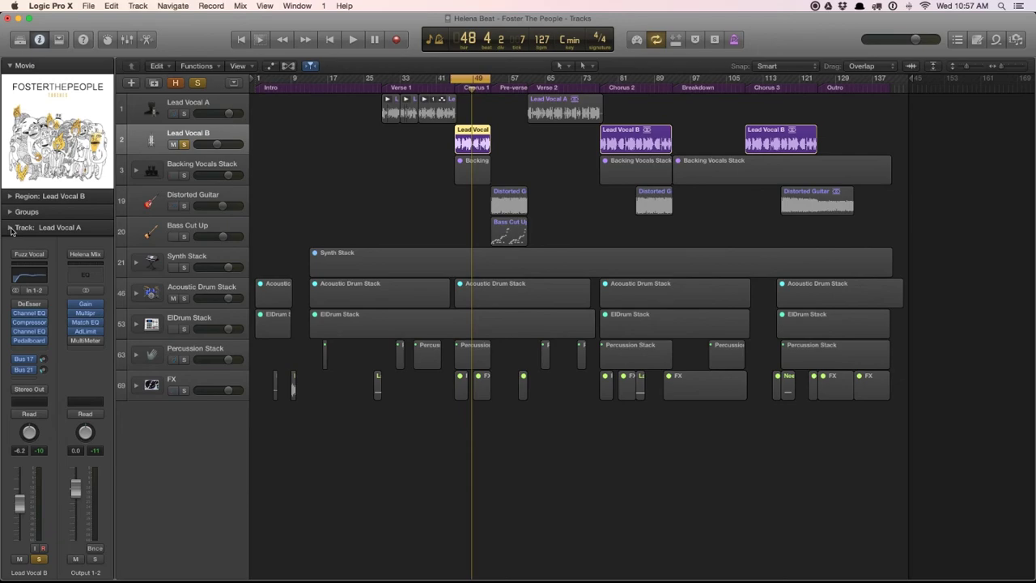
Step: Examine the Inspector's Track section and Lead Vocal B channel strip, including its sends, toggling the track's solo off and back on
{"action": "left_click", "coordinate": [11, 229]}
{"action": "left_click", "coordinate": [11, 229]}
{"action": "left_click", "coordinate": [73, 381]}
{"action": "left_click", "coordinate": [81, 381]}
{"action": "mouse_move", "coordinate": [88, 306]}
{"action": "left_click", "coordinate": [39, 559]}
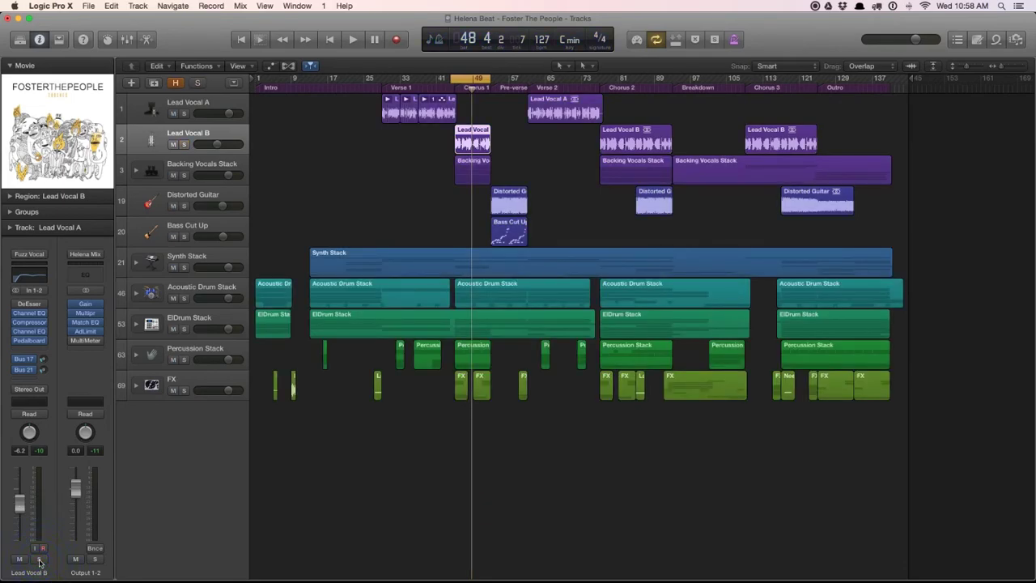
{"action": "left_click", "coordinate": [39, 560]}
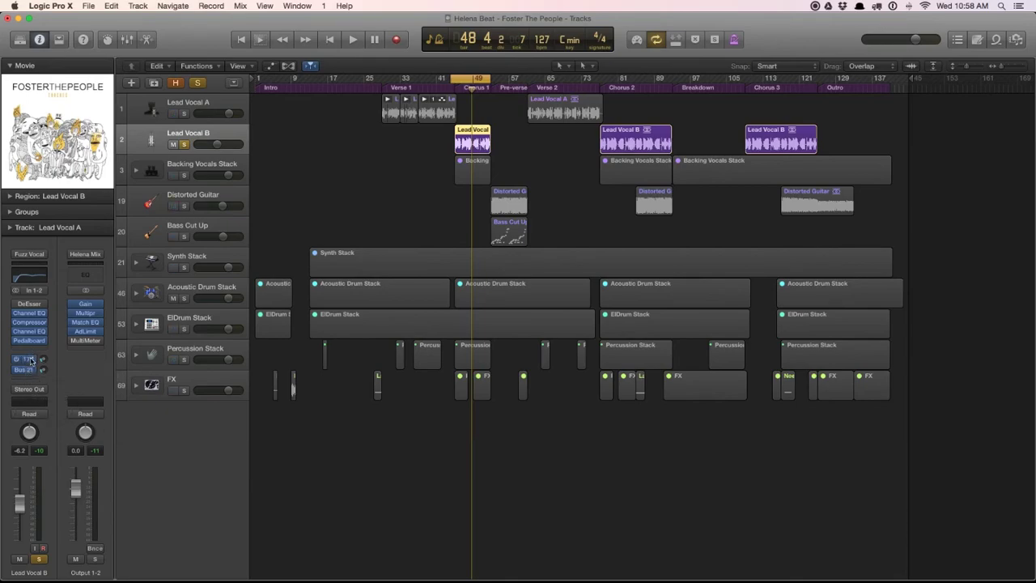
{"action": "left_click_drag", "start_coordinate": [30, 360], "coordinate": [27, 371]}
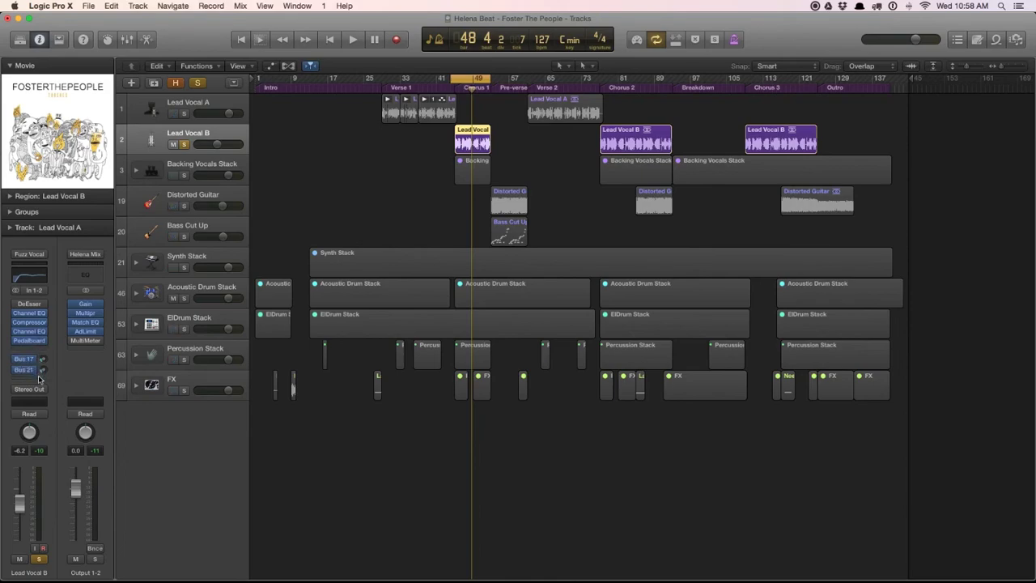
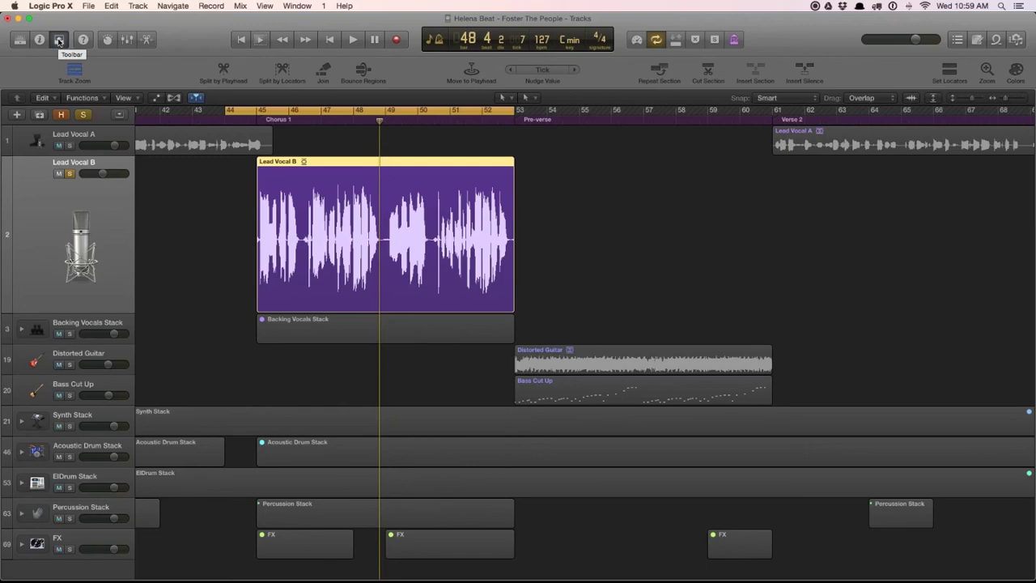
Step: Turn off Track Zoom for Lead Vocal B and hide the Toolbar
{"action": "left_click", "coordinate": [59, 41]}
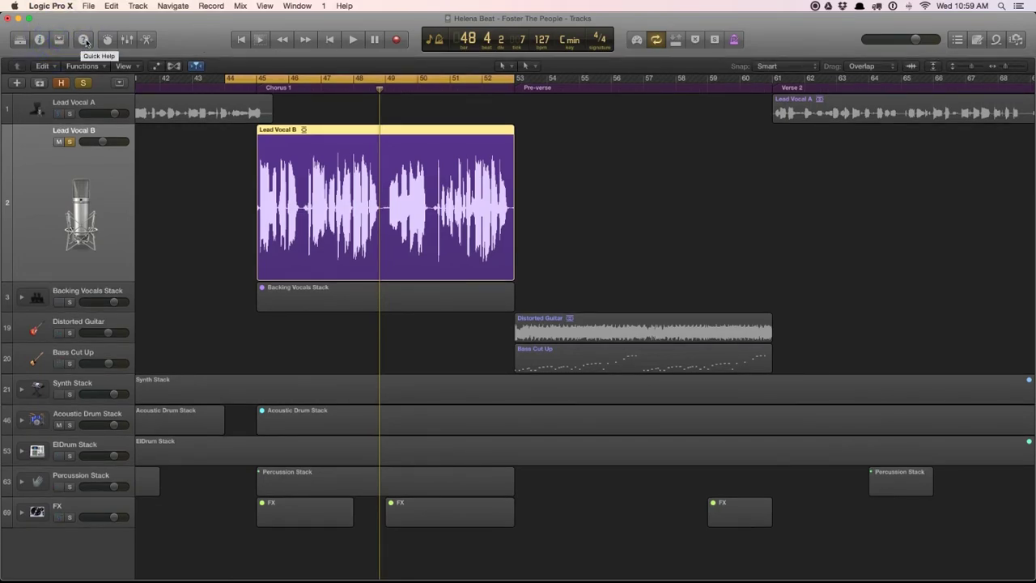
{"action": "left_click", "coordinate": [58, 41]}
{"action": "left_click", "coordinate": [75, 72]}
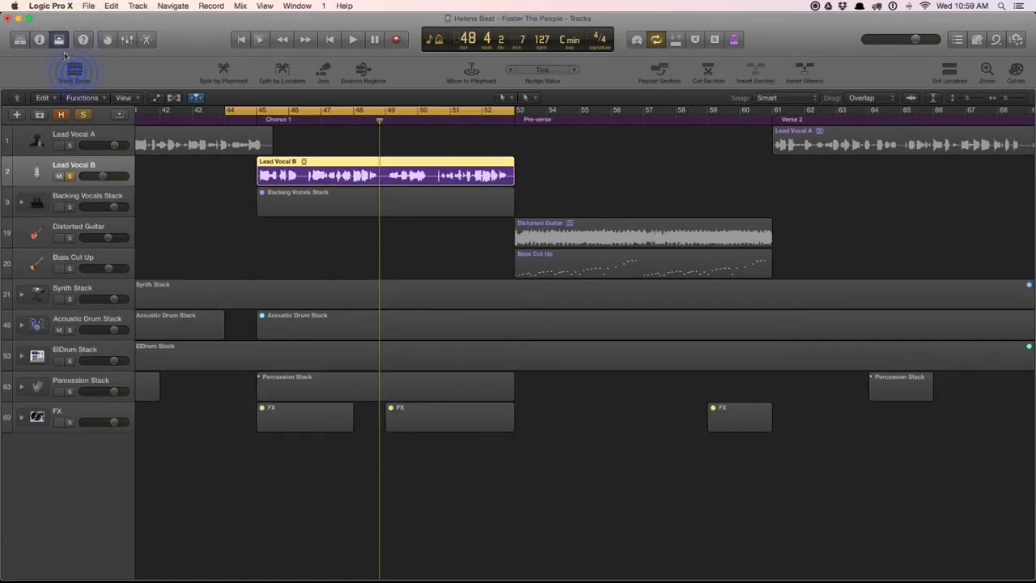
{"action": "left_click", "coordinate": [58, 40]}
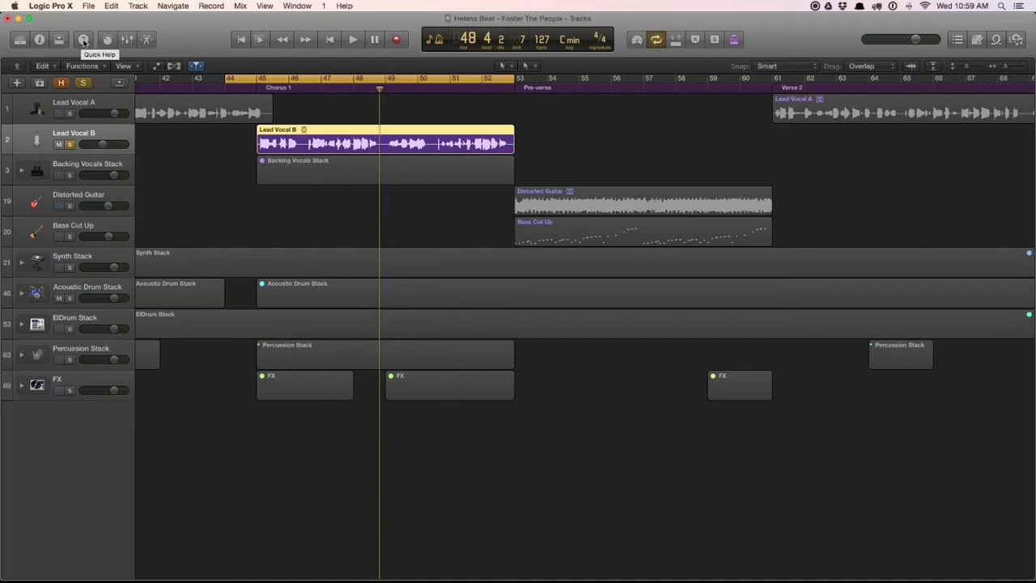
Step: Show Quick Help, move its floating window slightly, and close it
{"action": "left_click", "coordinate": [83, 40]}
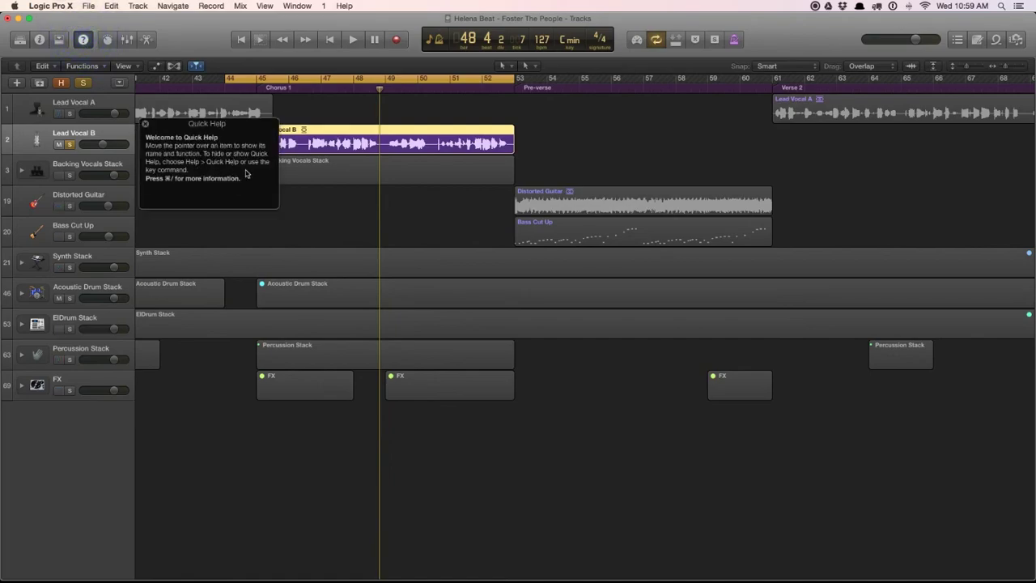
{"action": "mouse_move", "coordinate": [248, 127]}
{"action": "left_mouse_down"}
{"action": "mouse_move", "coordinate": [329, 124]}
{"action": "mouse_move", "coordinate": [344, 129]}
{"action": "mouse_move", "coordinate": [259, 138]}
{"action": "mouse_move", "coordinate": [356, 158]}
{"action": "mouse_move", "coordinate": [543, 140]}
{"action": "mouse_move", "coordinate": [231, 166]}
{"action": "mouse_move", "coordinate": [252, 146]}
{"action": "left_mouse_up"}
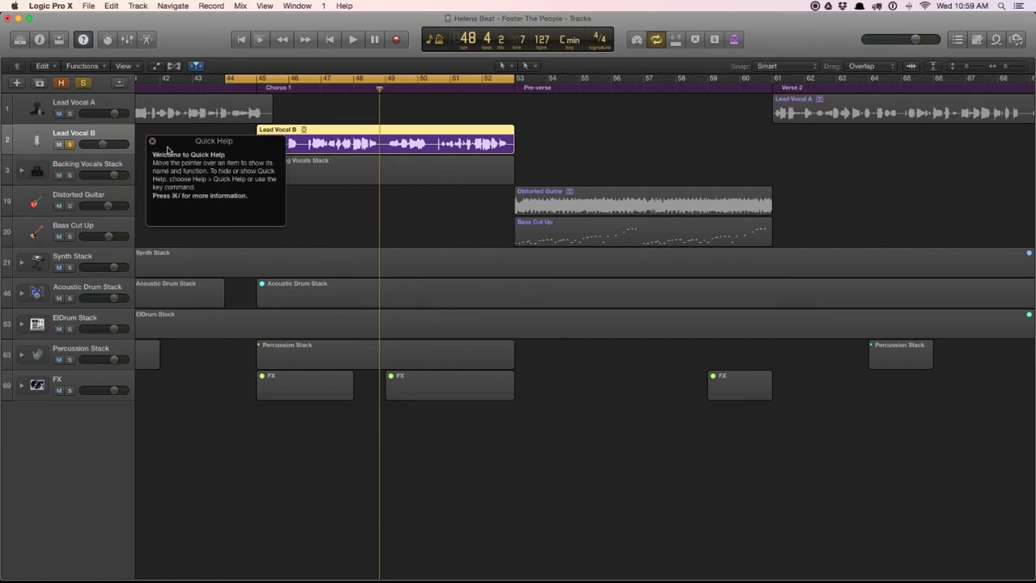
{"action": "left_click", "coordinate": [152, 143]}
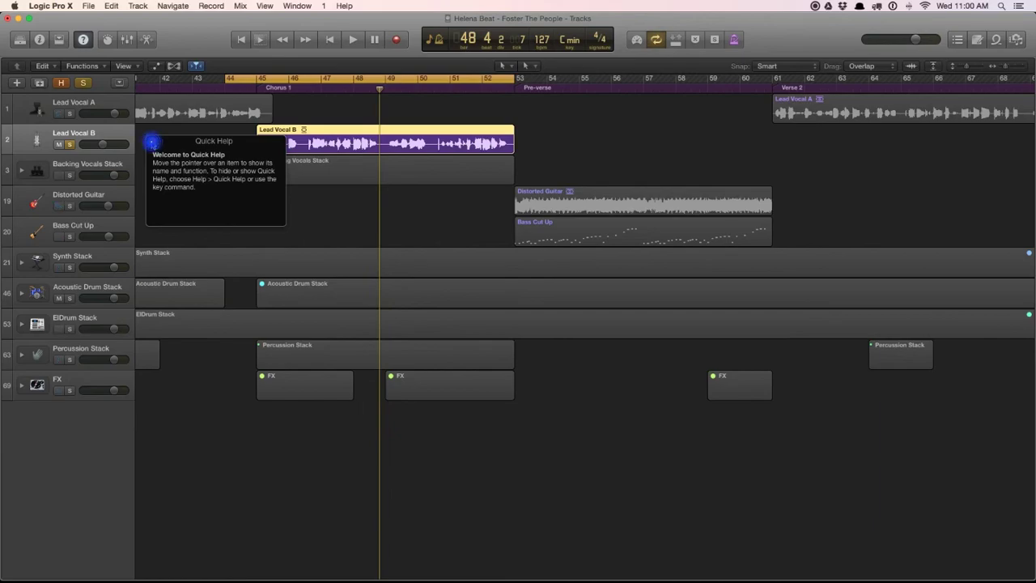
Step: Show the Smart Controls in an enlarged pane, play the section with the EQ Analyzer on, and raise the band near 1 kHz
{"action": "left_click", "coordinate": [106, 40]}
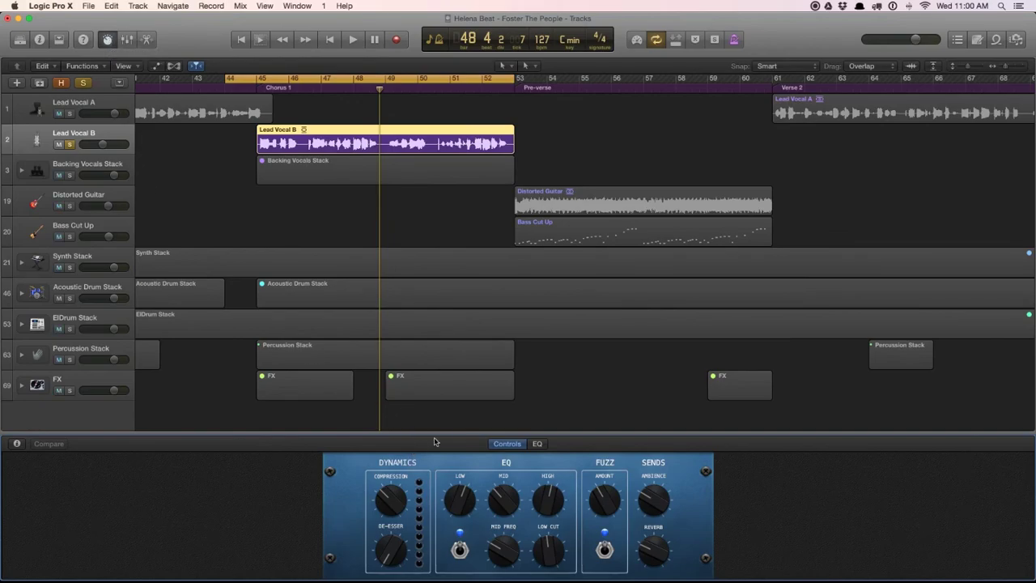
{"action": "left_click_drag", "start_coordinate": [443, 435], "coordinate": [435, 332]}
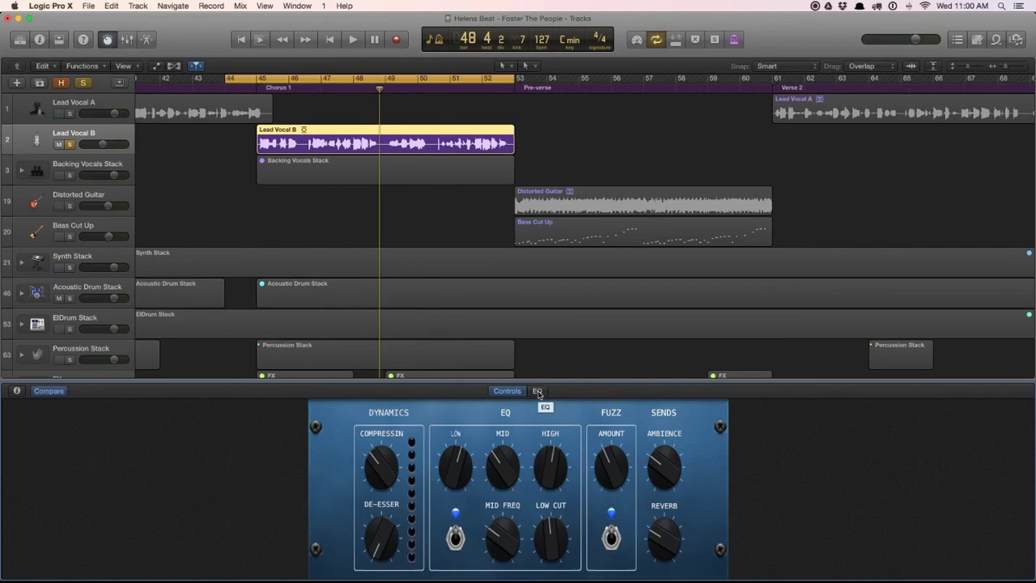
{"action": "left_click", "coordinate": [538, 392]}
{"action": "key", "text": "space"}
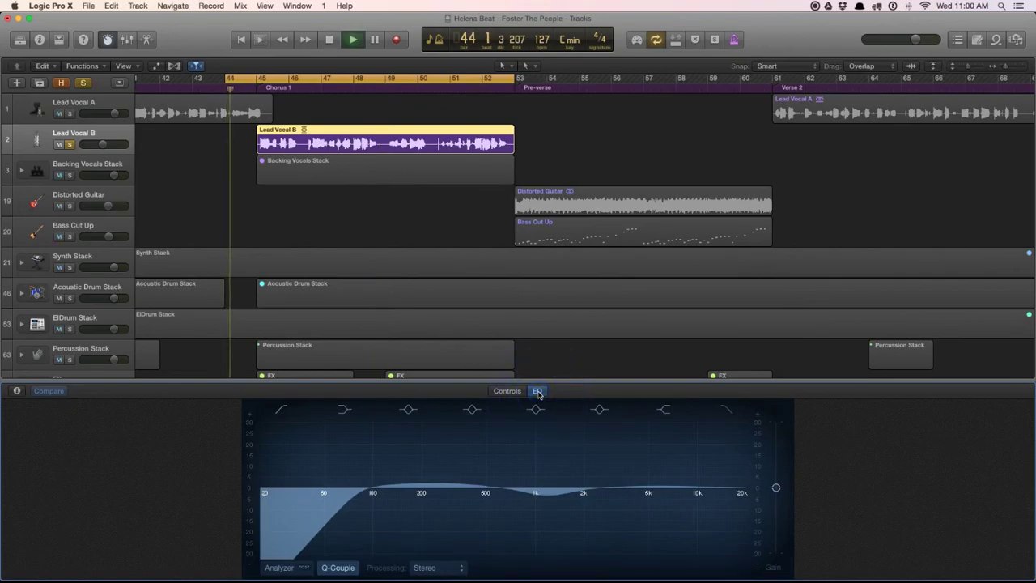
{"action": "left_click", "coordinate": [278, 568]}
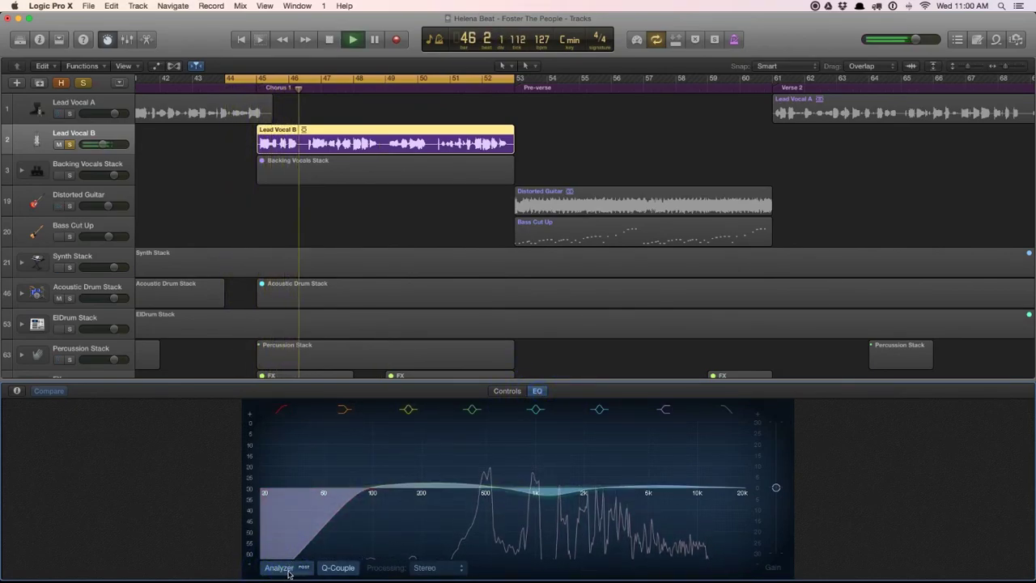
{"action": "mouse_move", "coordinate": [558, 496]}
{"action": "left_mouse_down"}
{"action": "mouse_move", "coordinate": [539, 500]}
{"action": "mouse_move", "coordinate": [549, 502]}
{"action": "mouse_move", "coordinate": [545, 438]}
{"action": "mouse_move", "coordinate": [715, 445]}
{"action": "mouse_move", "coordinate": [389, 442]}
{"action": "mouse_move", "coordinate": [403, 503]}
{"action": "mouse_move", "coordinate": [505, 548]}
{"action": "mouse_move", "coordinate": [559, 527]}
{"action": "mouse_move", "coordinate": [590, 490]}
{"action": "mouse_move", "coordinate": [588, 480]}
{"action": "mouse_move", "coordinate": [553, 478]}
{"action": "left_mouse_up"}
Step: Set Lead Vocal B's Smart Controls to -16.0 dB Compression, 83% Fuzz Amount and 68% Reverb during playback
{"action": "left_click", "coordinate": [507, 390]}
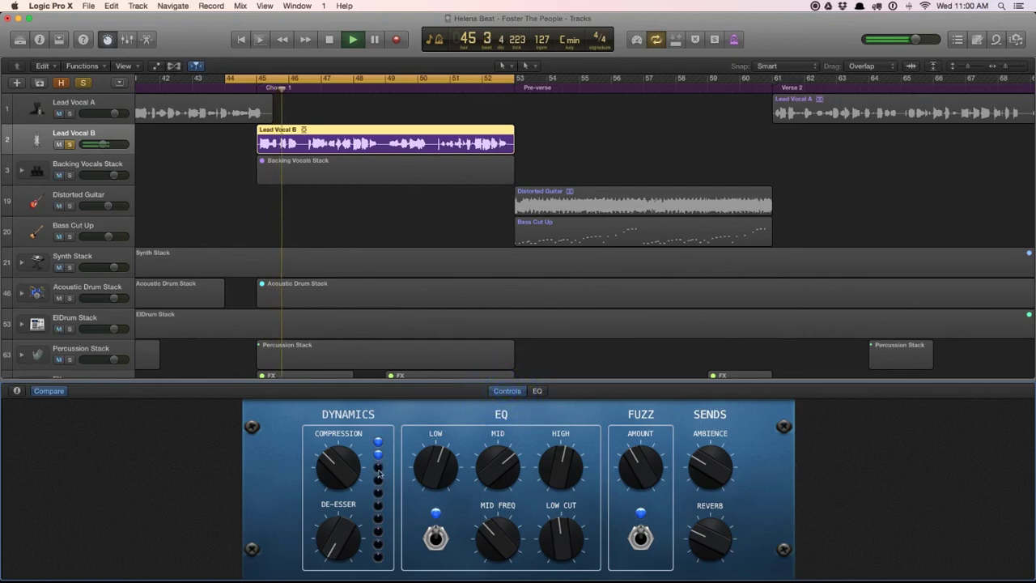
{"action": "left_click_drag", "start_coordinate": [339, 466], "coordinate": [325, 377]}
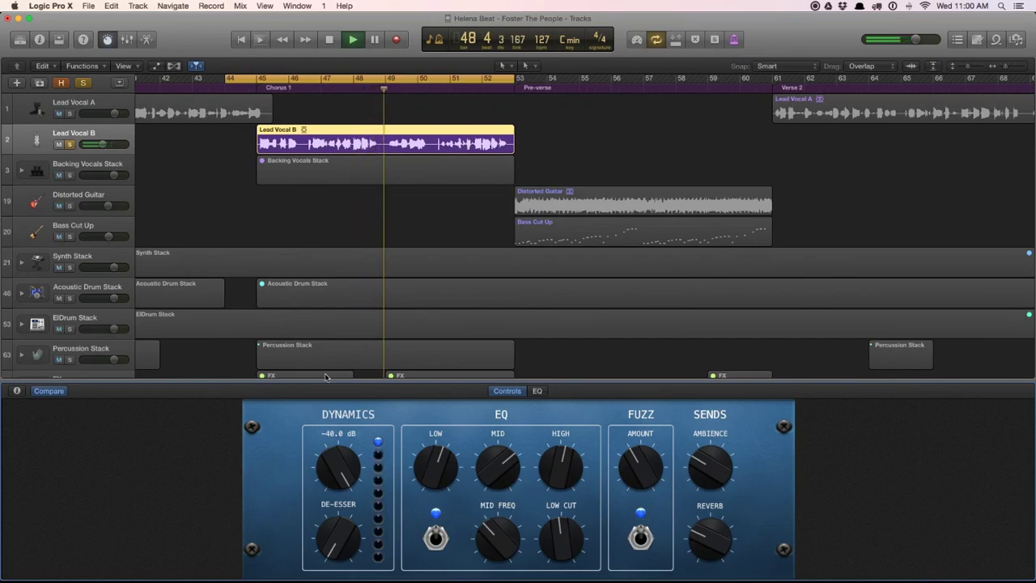
{"action": "left_click_drag", "start_coordinate": [338, 467], "coordinate": [340, 490]}
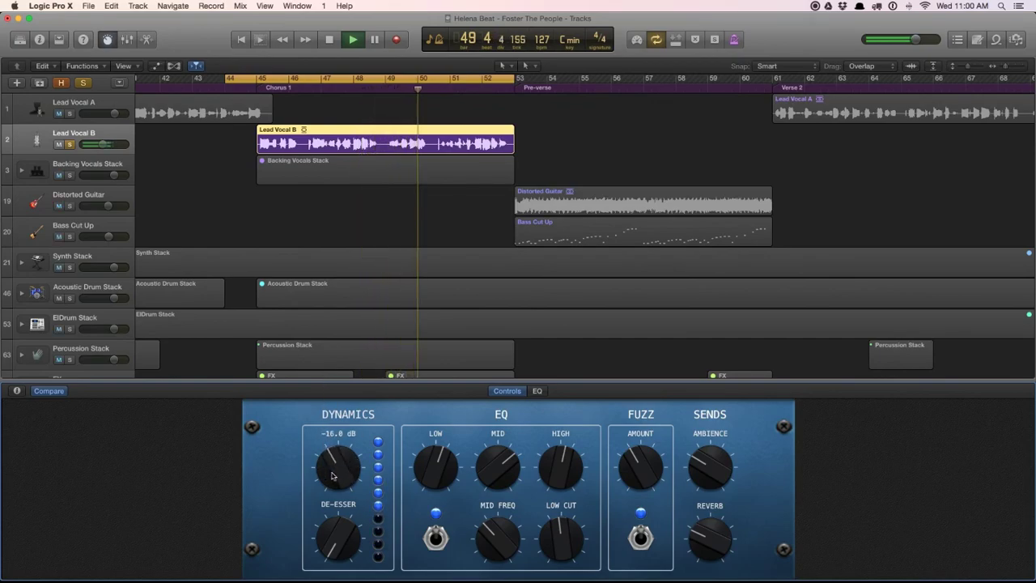
{"action": "left_click_drag", "start_coordinate": [640, 465], "coordinate": [646, 392]}
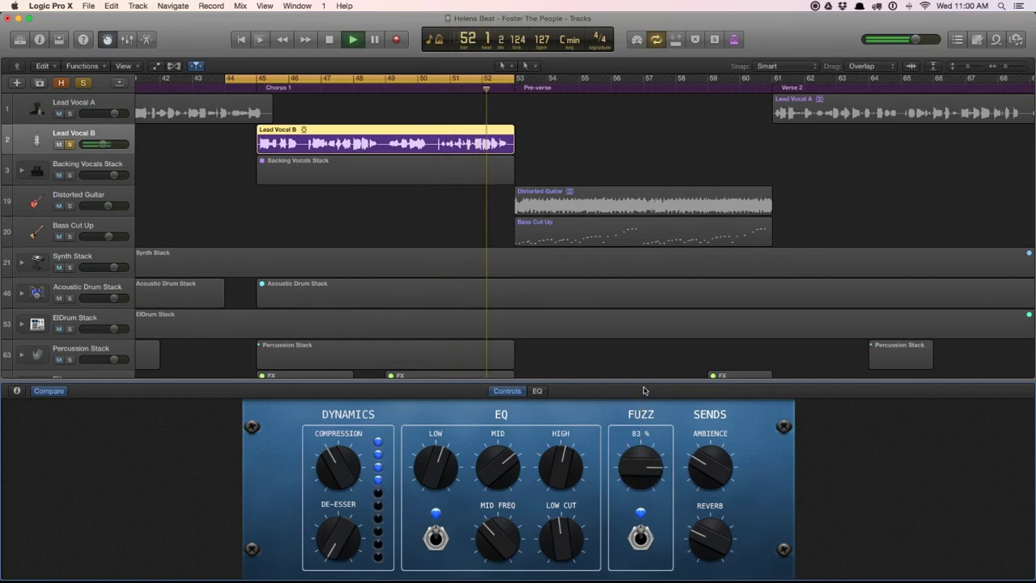
{"action": "left_click_drag", "start_coordinate": [691, 528], "coordinate": [695, 517]}
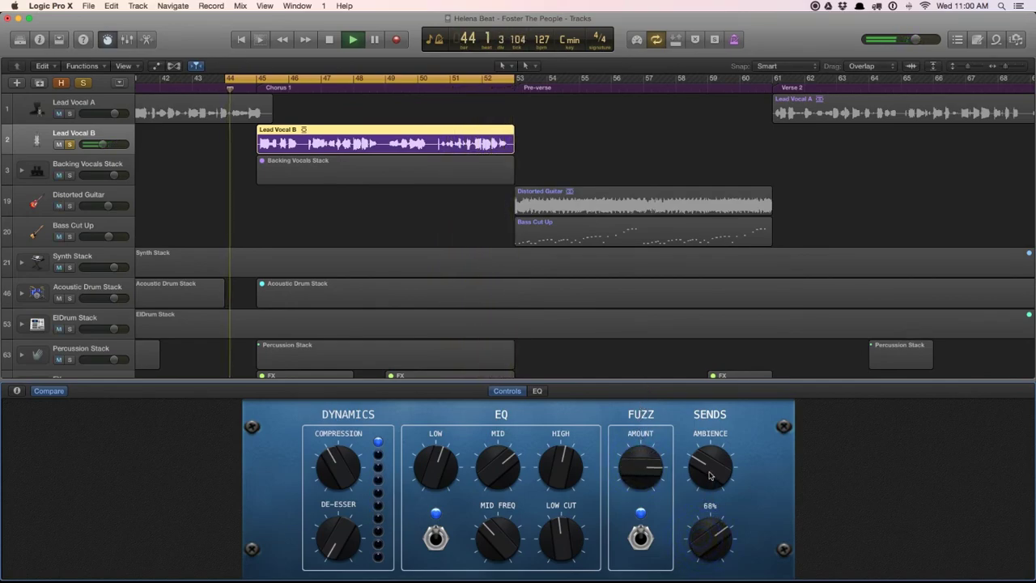
Step: Switch off the Fuzz and EQ sections for Lead Vocal B and hide the Smart Controls
{"action": "left_click", "coordinate": [641, 538]}
{"action": "left_click", "coordinate": [436, 539]}
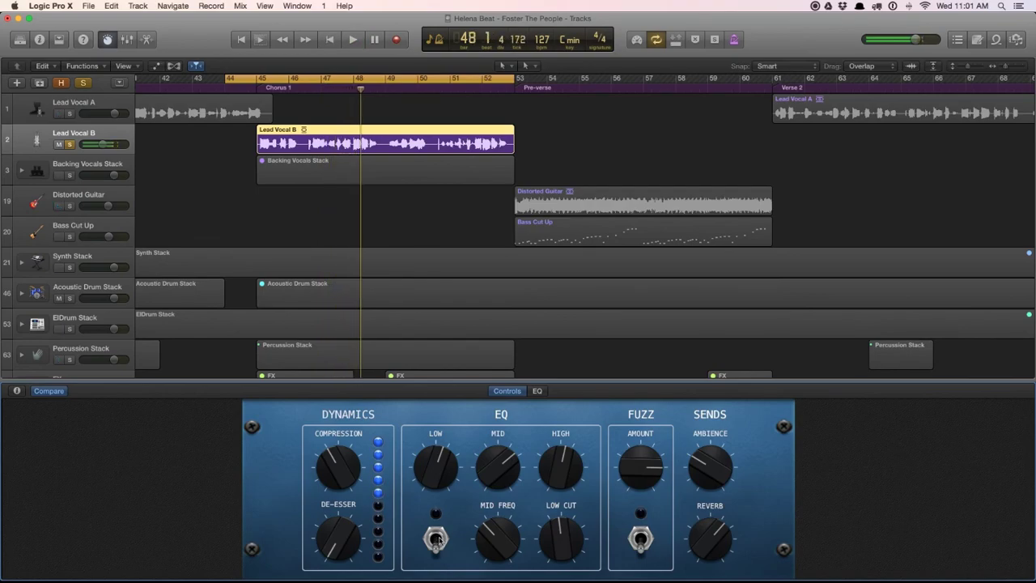
{"action": "left_click", "coordinate": [107, 39]}
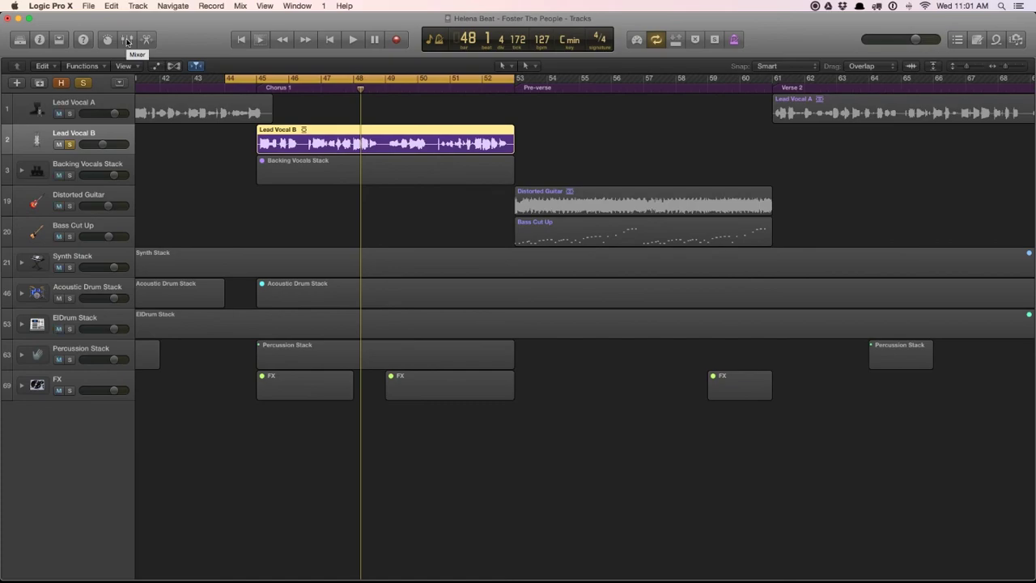
Step: Show the Mixer and expand the FX stack to review its individual channel strips
{"action": "left_click", "coordinate": [127, 40]}
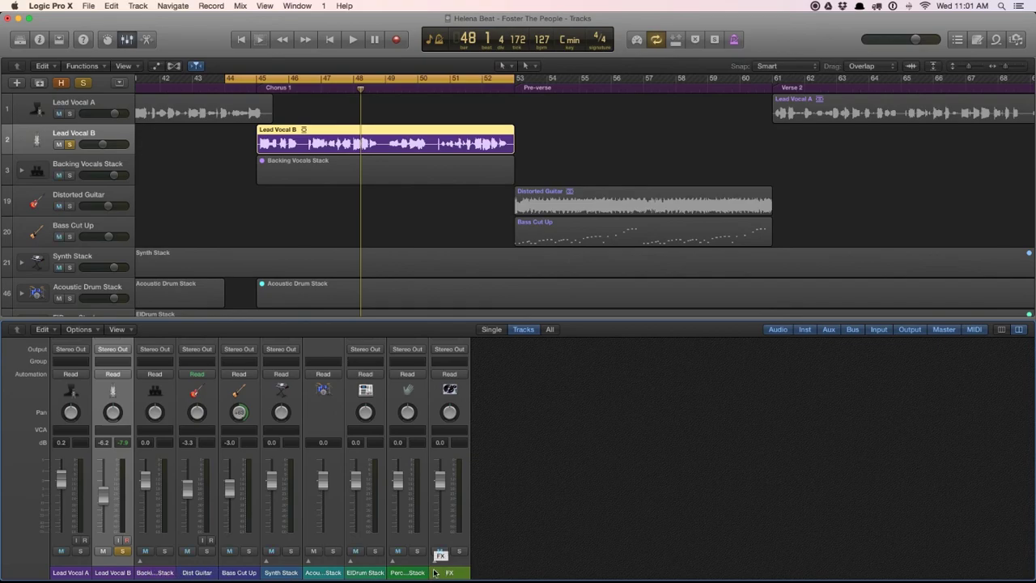
{"action": "scroll", "coordinate": [18, 275], "scroll_direction": "down", "scroll_amount": 5}
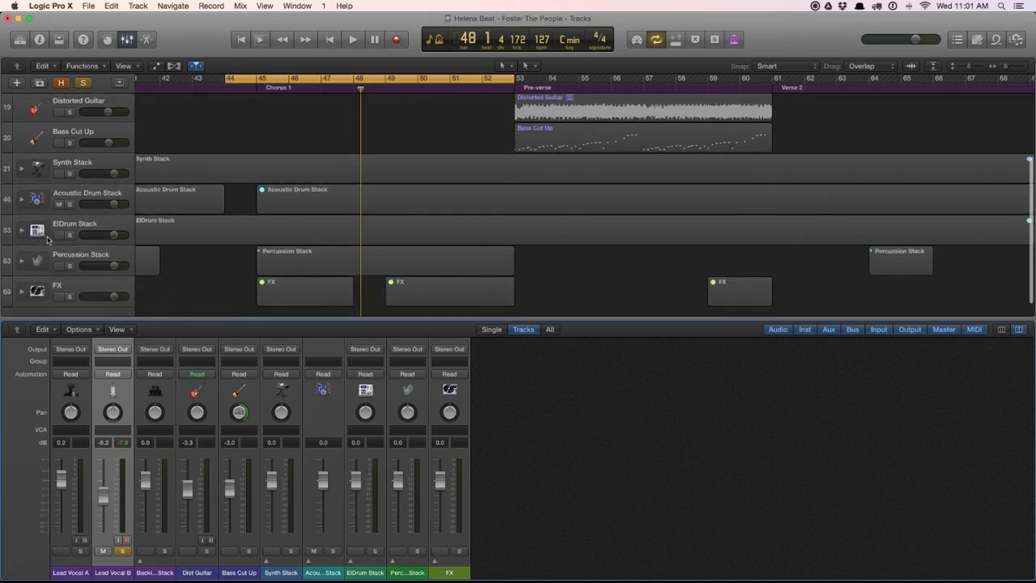
{"action": "left_click", "coordinate": [18, 277]}
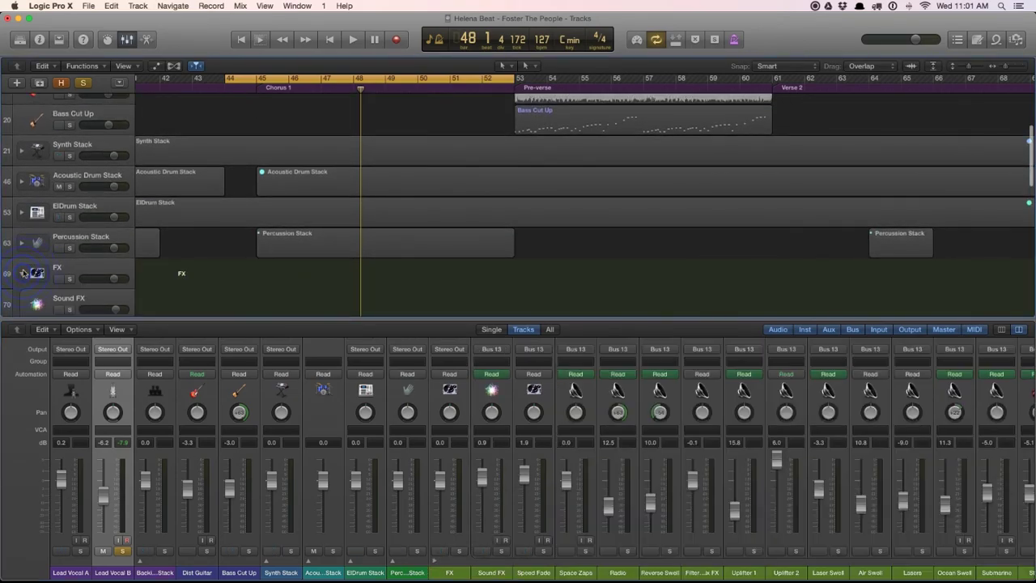
{"action": "scroll", "coordinate": [21, 274], "scroll_direction": "down", "scroll_amount": 8}
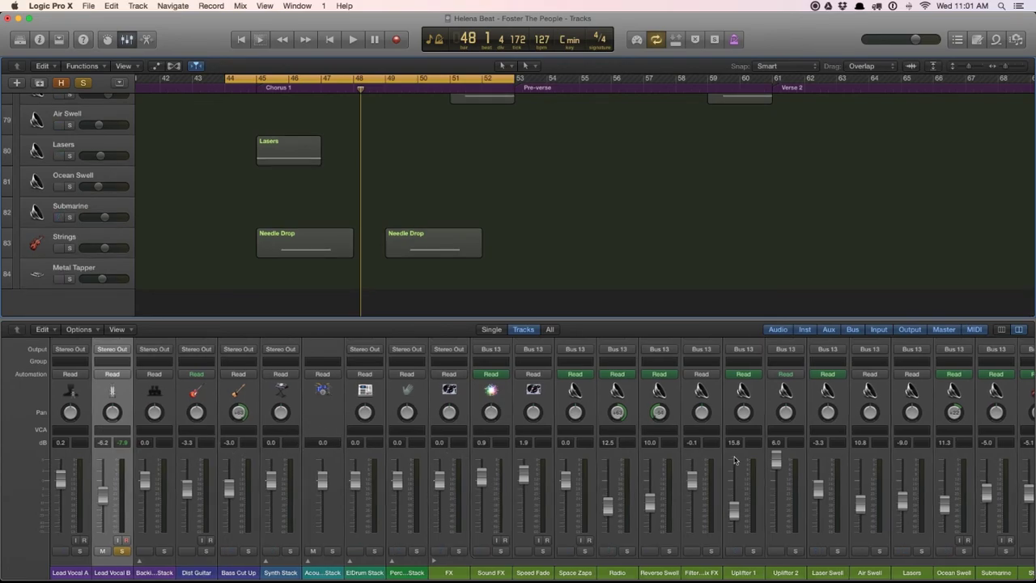
{"action": "scroll", "coordinate": [735, 460], "scroll_direction": "right", "scroll_amount": 3}
{"action": "scroll", "coordinate": [735, 460], "scroll_direction": "left", "scroll_amount": 3}
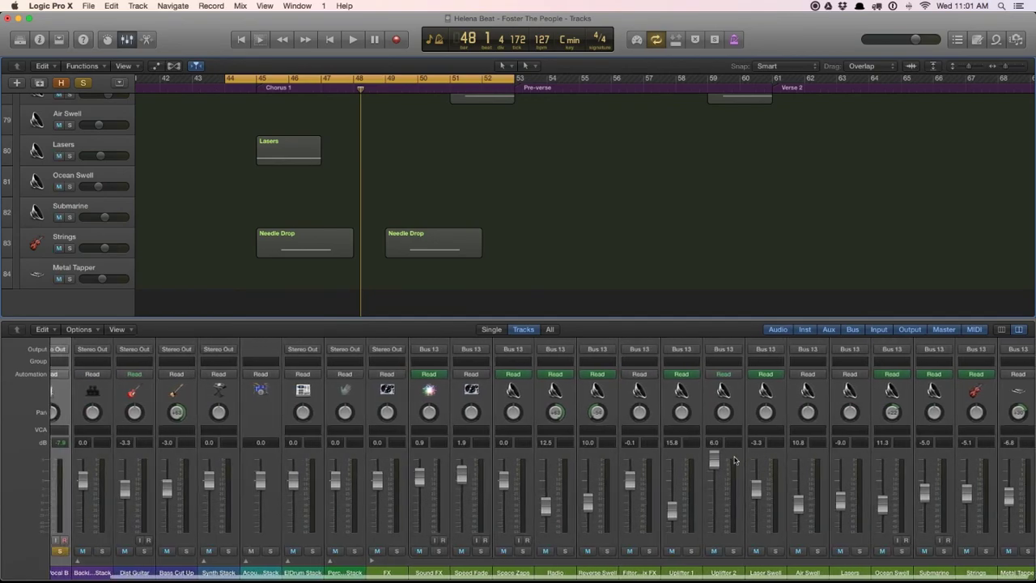
{"action": "scroll", "coordinate": [659, 444], "scroll_direction": "left", "scroll_amount": 2}
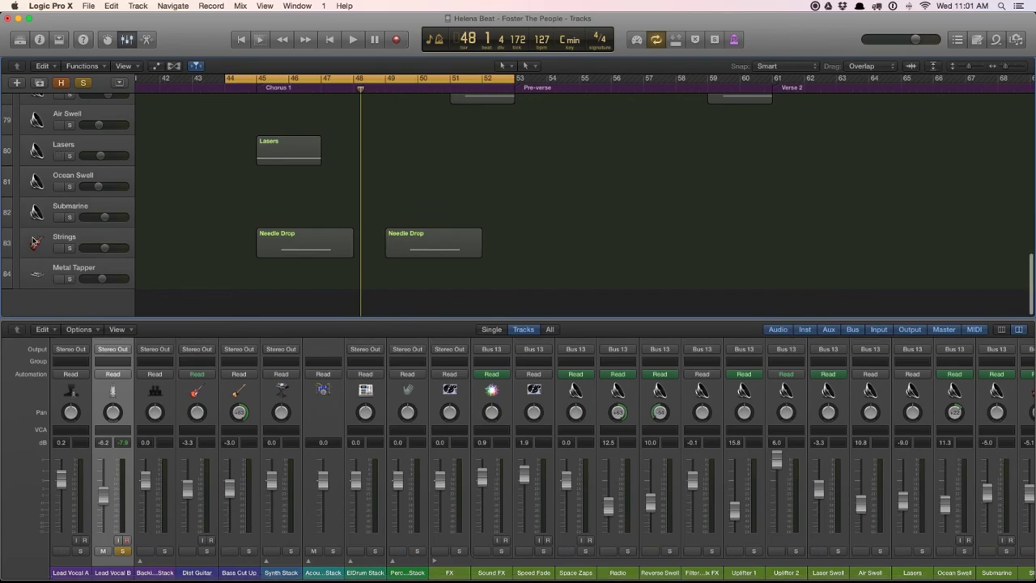
Step: Collapse the FX stack and select the Acoustic Drum Stack track
{"action": "scroll", "coordinate": [33, 238], "scroll_direction": "up", "scroll_amount": 15}
{"action": "scroll", "coordinate": [30, 236], "scroll_direction": "down", "scroll_amount": 5}
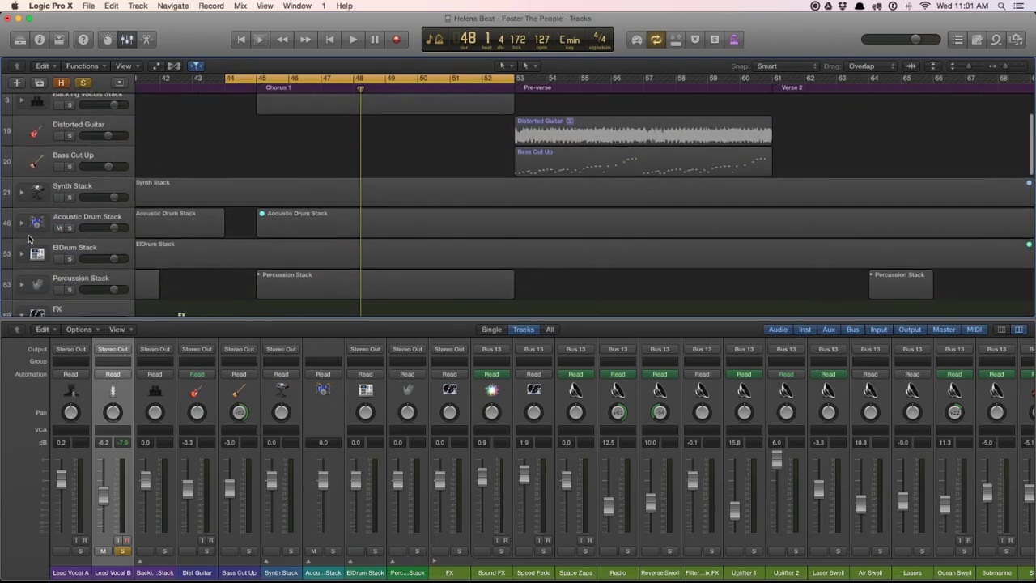
{"action": "left_click", "coordinate": [23, 231]}
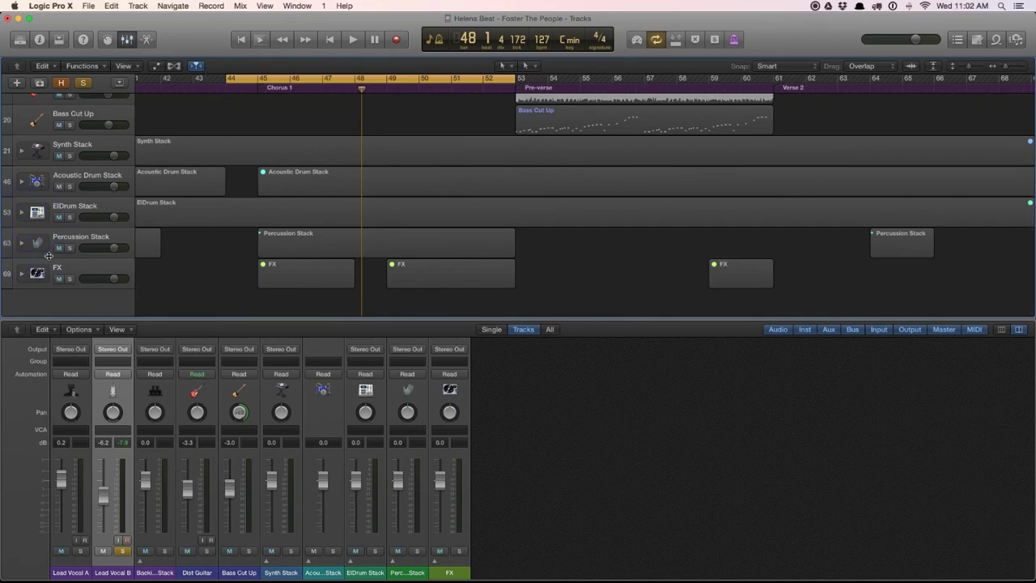
{"action": "left_click", "coordinate": [78, 174]}
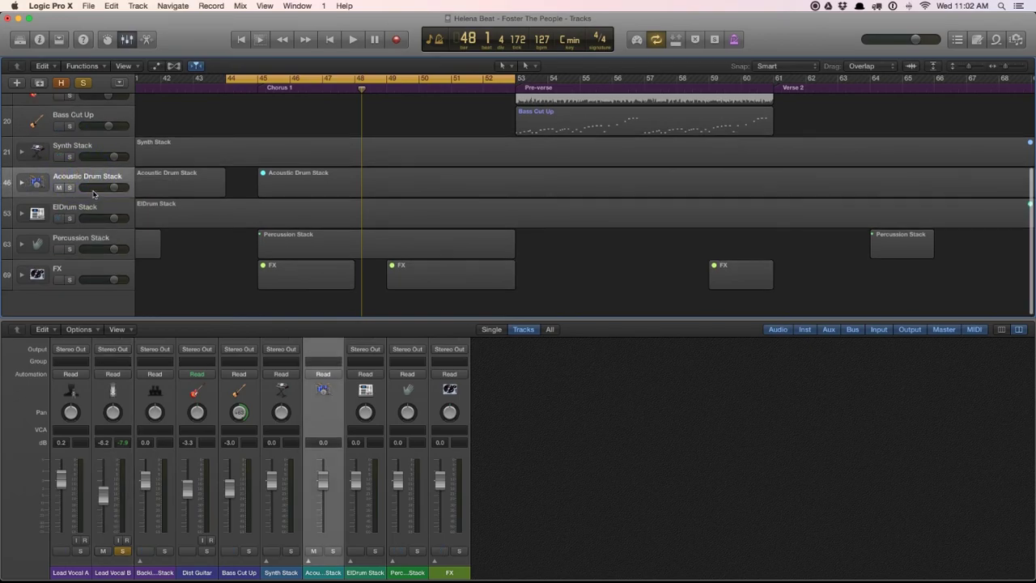
Step: Unsolo Lead Vocal B and expand the Acoustic Drum Stack to look through its subtracks
{"action": "scroll", "coordinate": [88, 143], "scroll_direction": "up", "scroll_amount": 3}
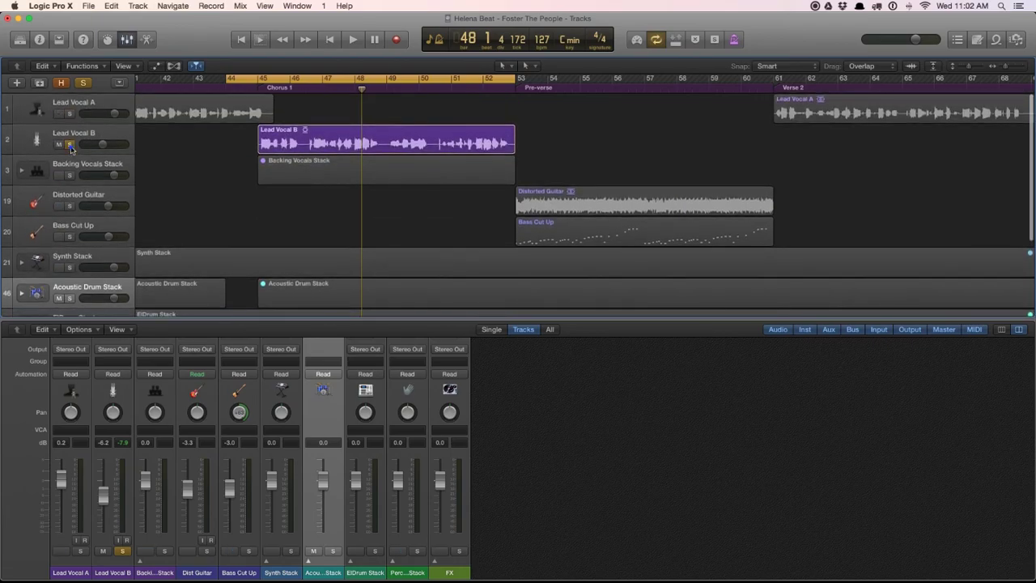
{"action": "left_click", "coordinate": [70, 144], "text": "alt"}
{"action": "scroll", "coordinate": [71, 237], "scroll_direction": "down", "scroll_amount": 1}
{"action": "scroll", "coordinate": [71, 236], "scroll_direction": "down", "scroll_amount": 3}
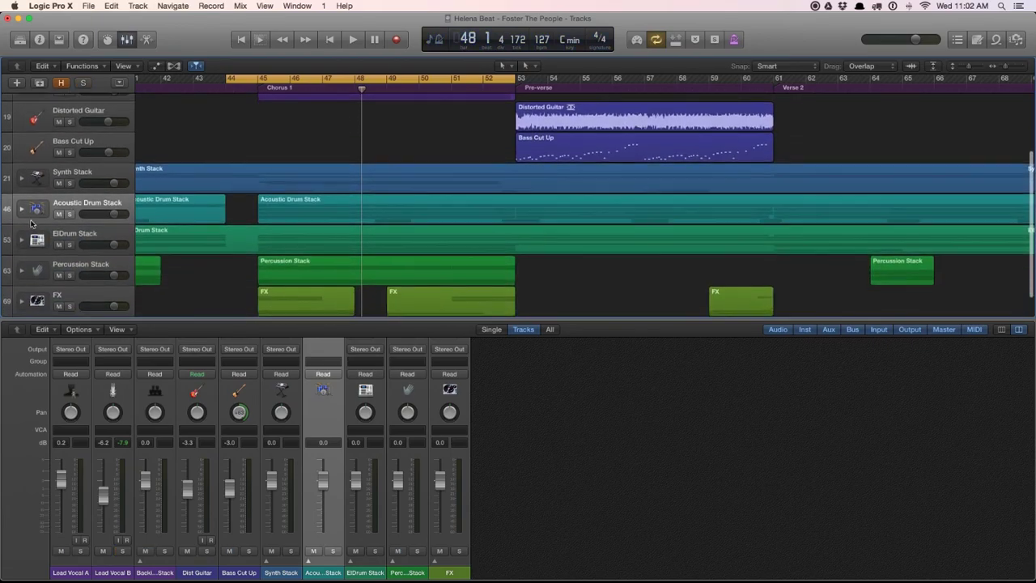
{"action": "left_click", "coordinate": [22, 207]}
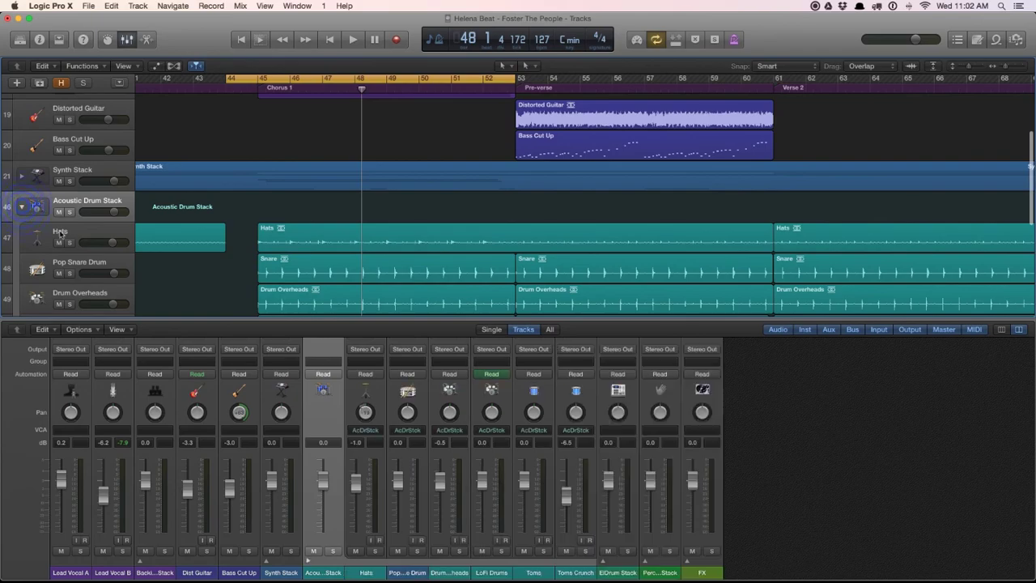
{"action": "scroll", "coordinate": [65, 232], "scroll_direction": "down", "scroll_amount": 2}
{"action": "scroll", "coordinate": [65, 233], "scroll_direction": "down", "scroll_amount": 1}
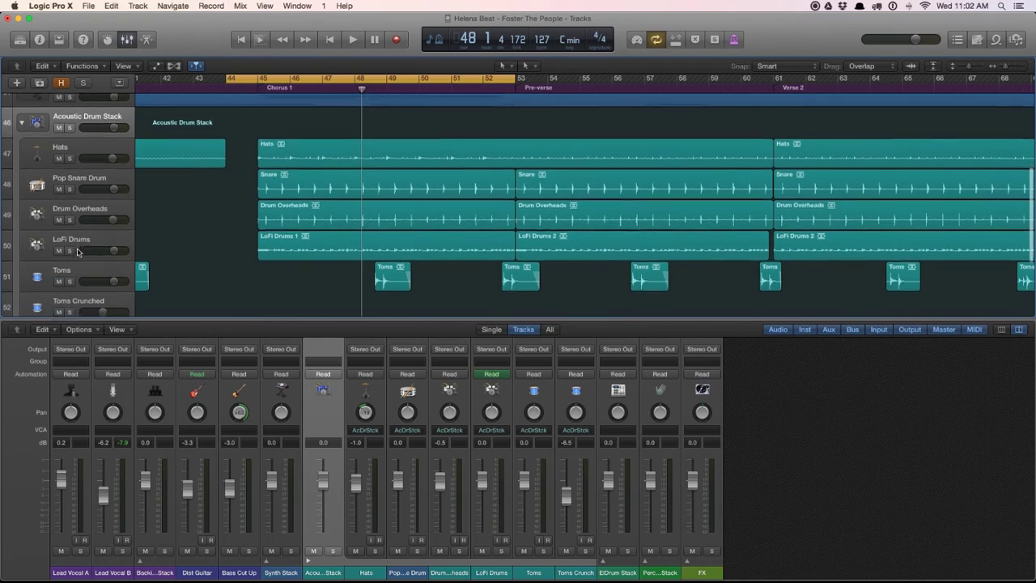
{"action": "scroll", "coordinate": [78, 253], "scroll_direction": "down", "scroll_amount": 1}
{"action": "scroll", "coordinate": [78, 292], "scroll_direction": "down", "scroll_amount": 1}
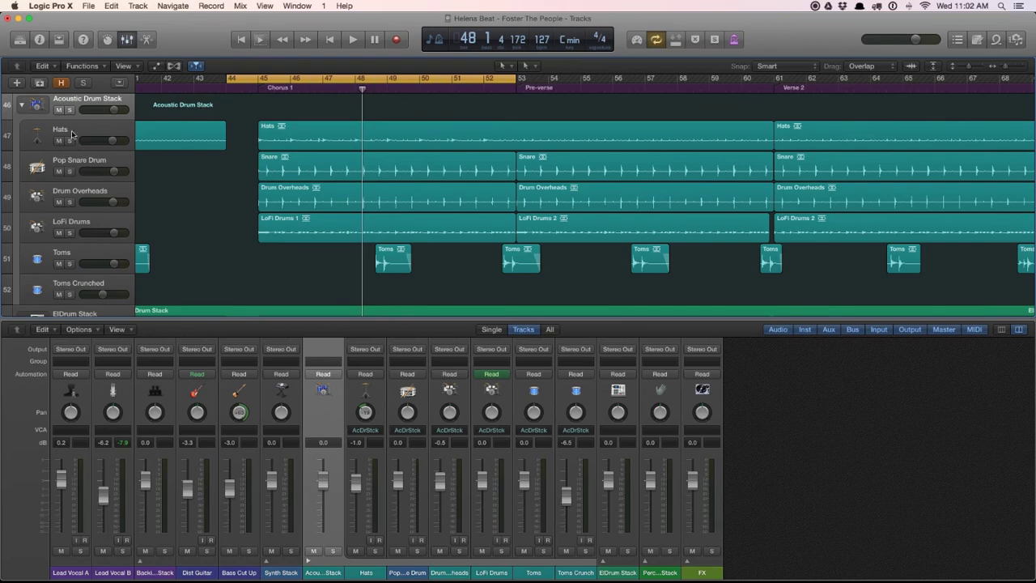
Step: Collapse the Acoustic Drum Stack, then select Lead Vocal A followed by Lead Vocal B
{"action": "left_click", "coordinate": [22, 106]}
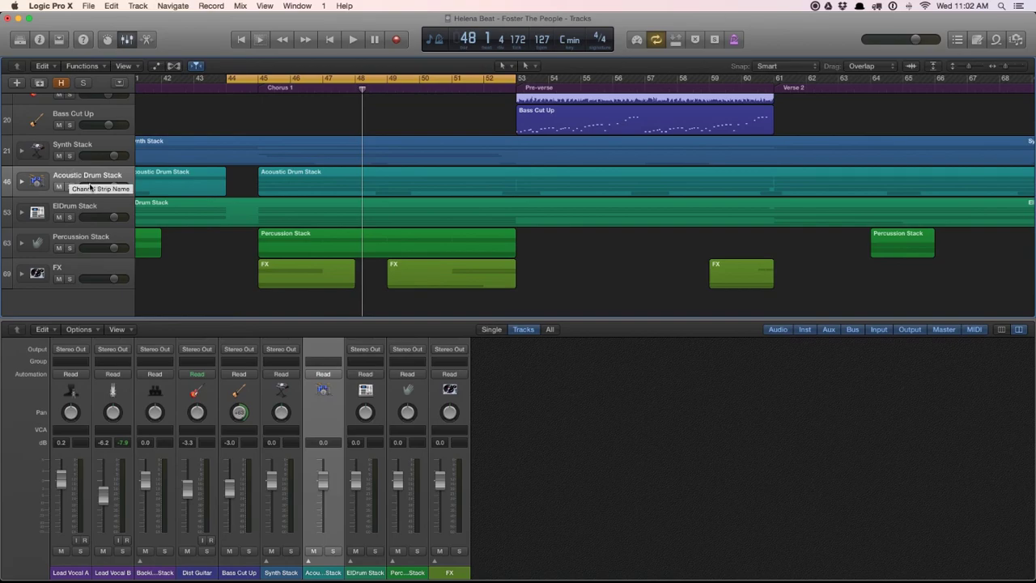
{"action": "left_click", "coordinate": [71, 572]}
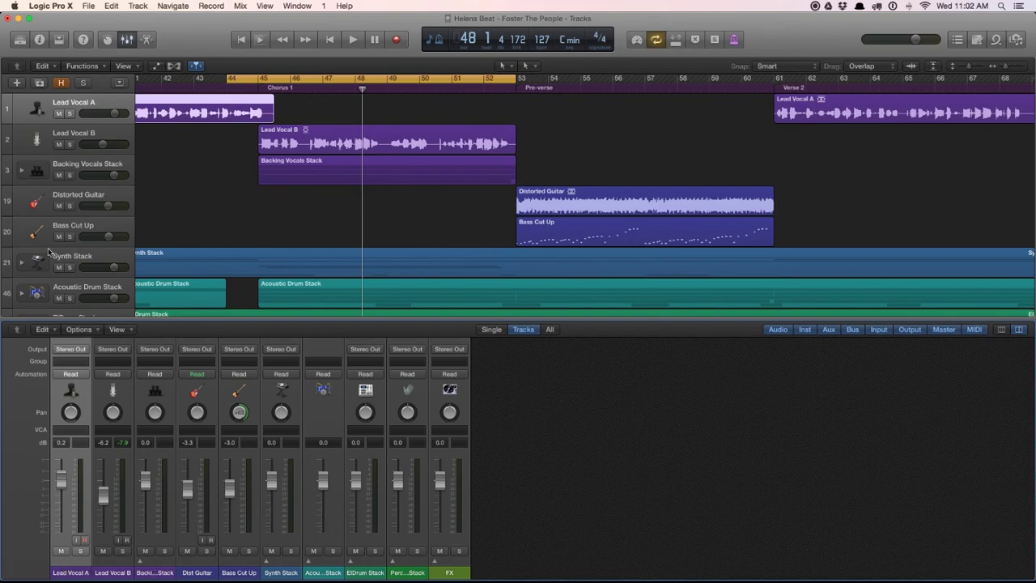
{"action": "left_click", "coordinate": [70, 134]}
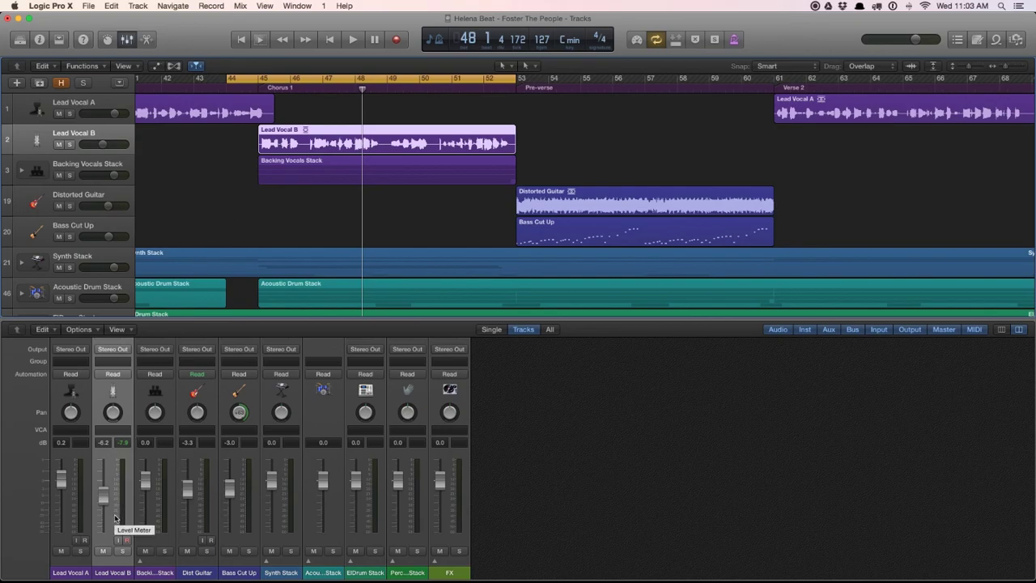
Step: Show the Inspector and select the Lead Vocal A channel strip to examine its audio effects
{"action": "left_click", "coordinate": [38, 39]}
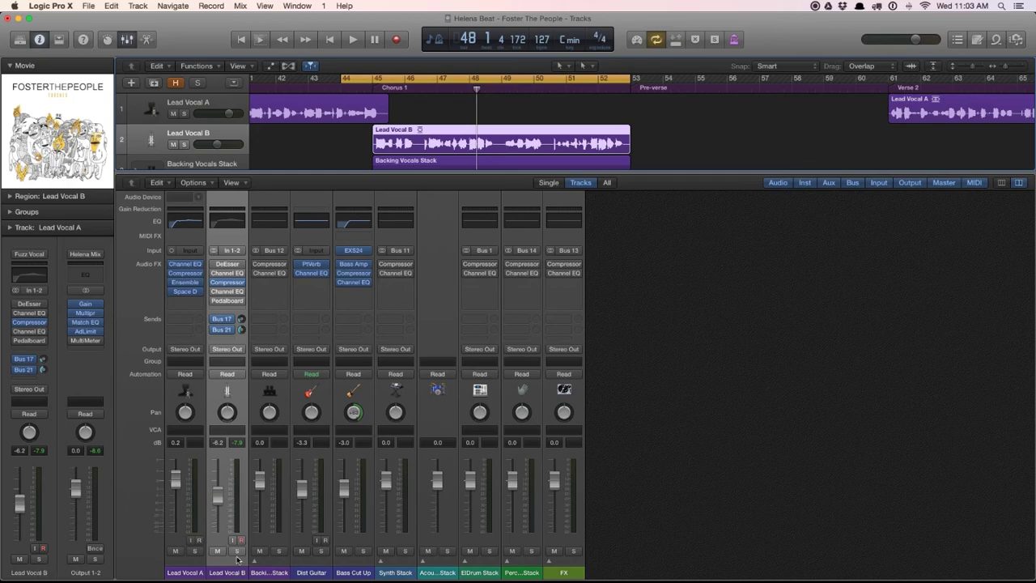
{"action": "left_click", "coordinate": [186, 572]}
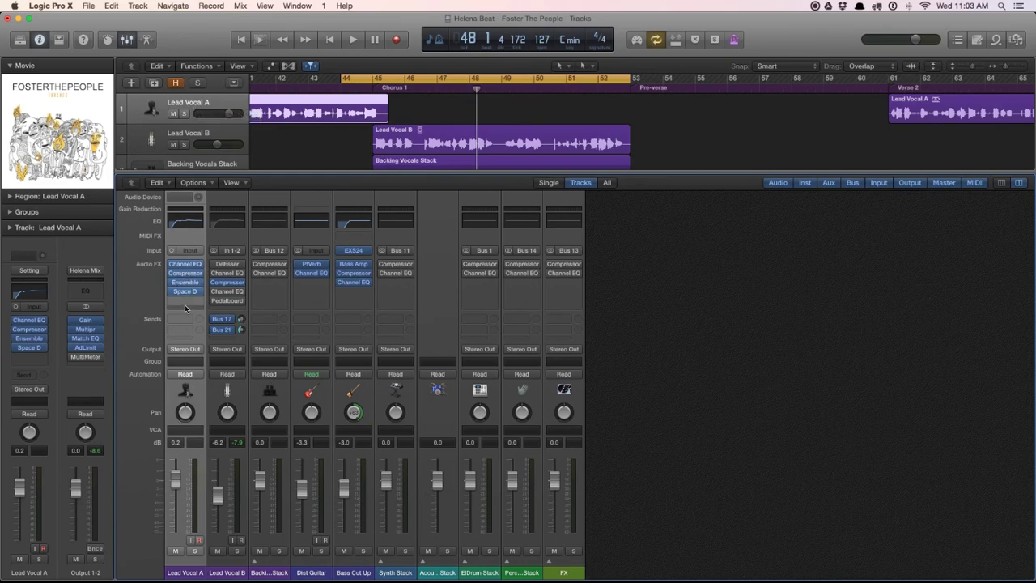
{"action": "mouse_move", "coordinate": [184, 290]}
Step: Expand the Backing Vocals Stack in the Mixer, select its track, and toggle the stack closed and open again
{"action": "left_click", "coordinate": [256, 561]}
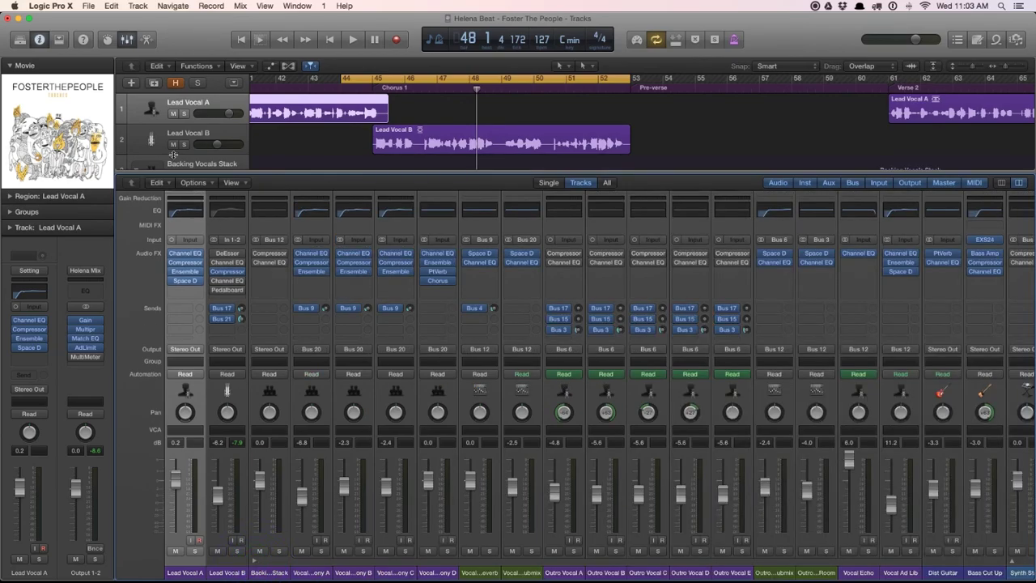
{"action": "scroll", "coordinate": [202, 145], "scroll_direction": "down", "scroll_amount": 2}
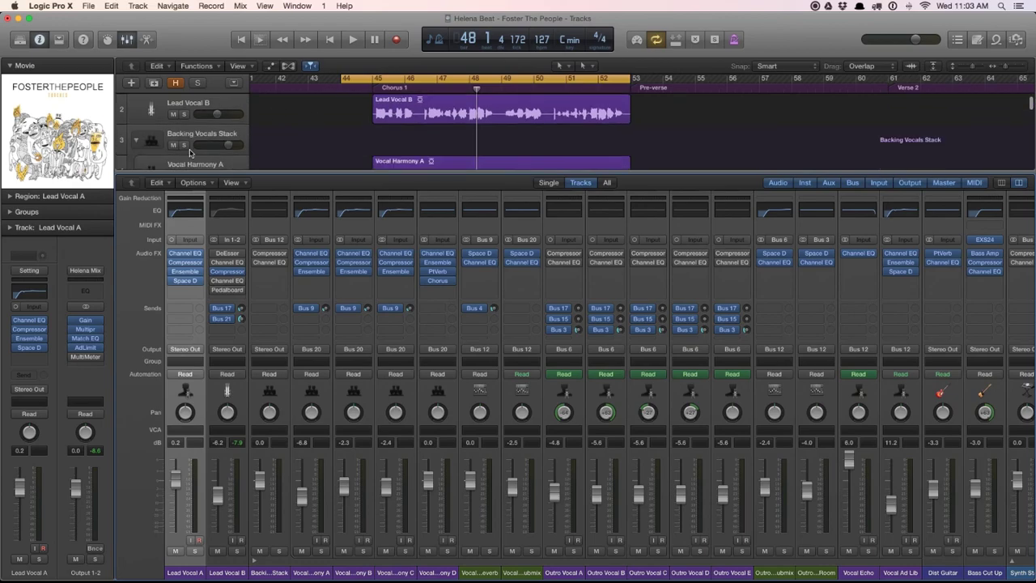
{"action": "left_click", "coordinate": [182, 134]}
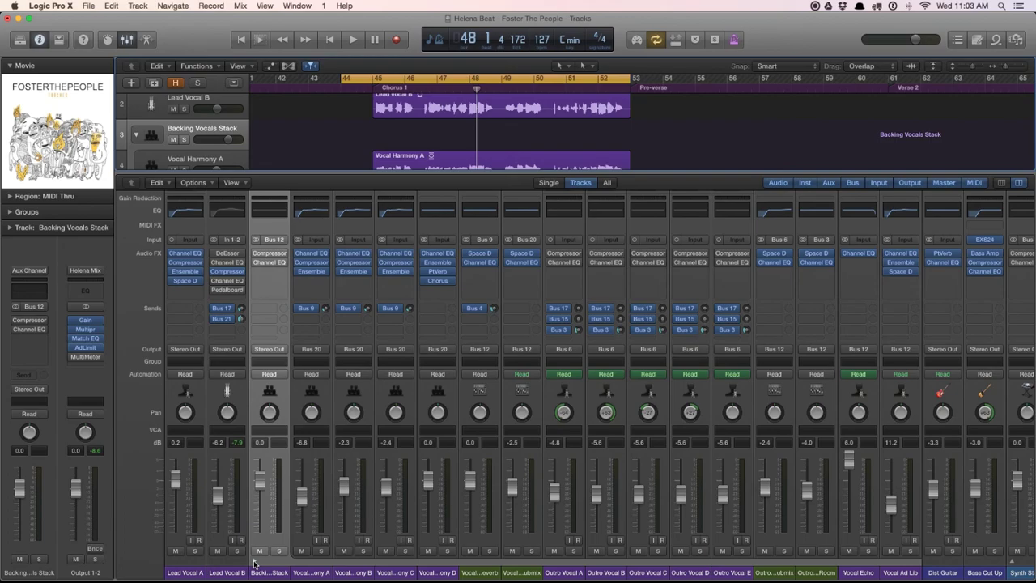
{"action": "left_click", "coordinate": [254, 562]}
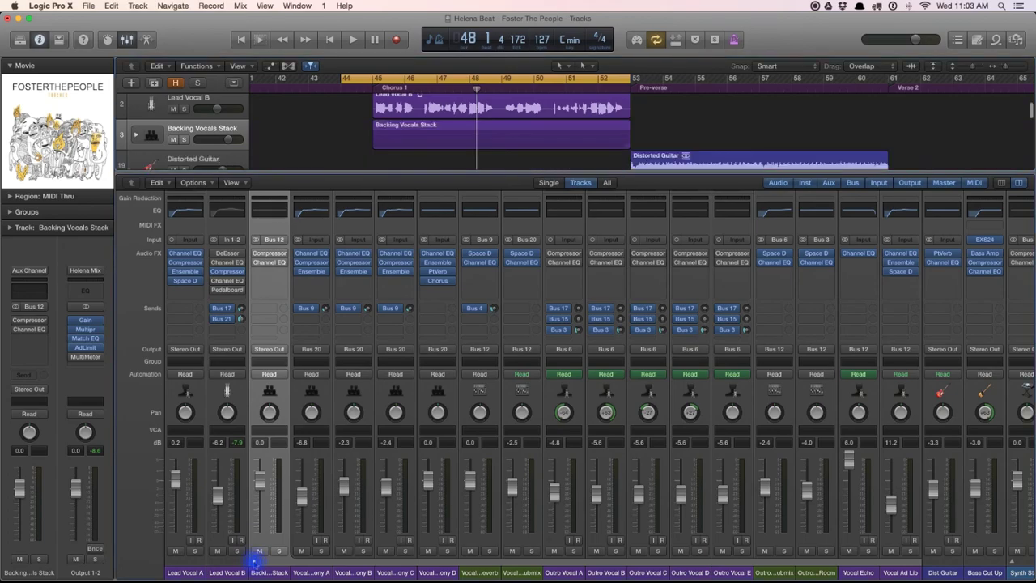
{"action": "left_click", "coordinate": [253, 561]}
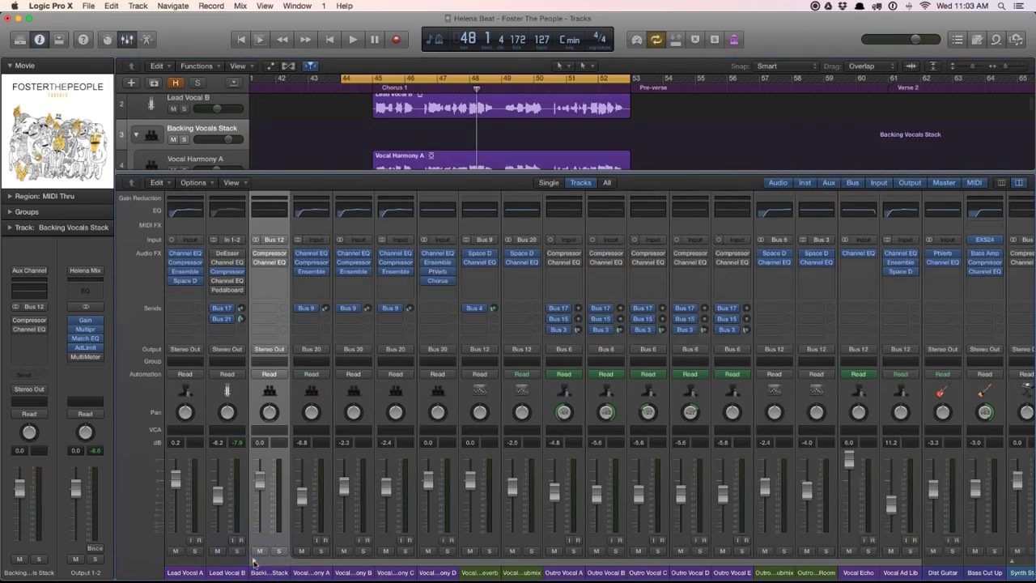
Step: Select the four Vocal Harmony regions, A to D, in Chorus 1
{"action": "scroll", "coordinate": [360, 125], "scroll_direction": "down", "scroll_amount": 5}
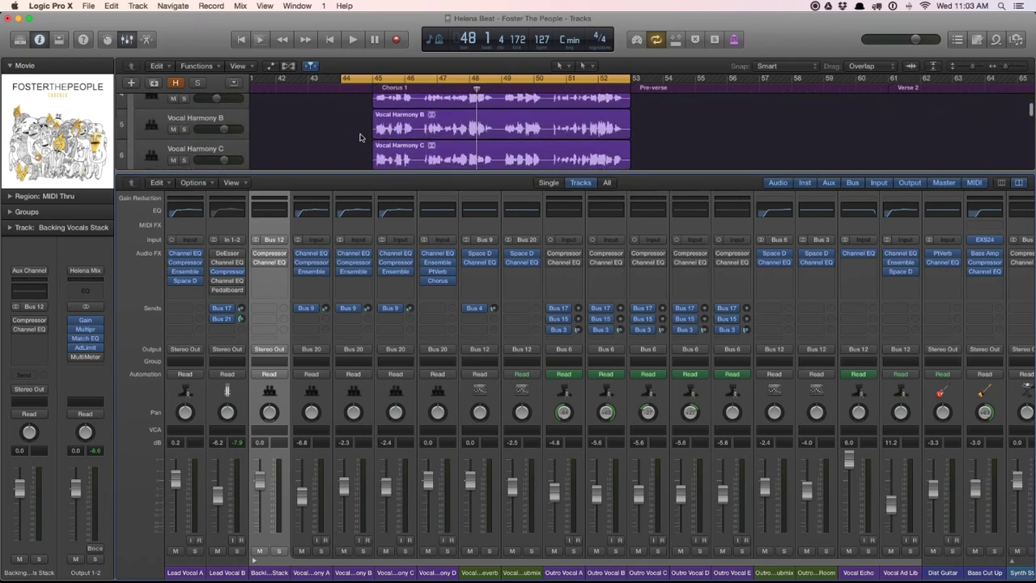
{"action": "scroll", "coordinate": [360, 137], "scroll_direction": "up", "scroll_amount": 3}
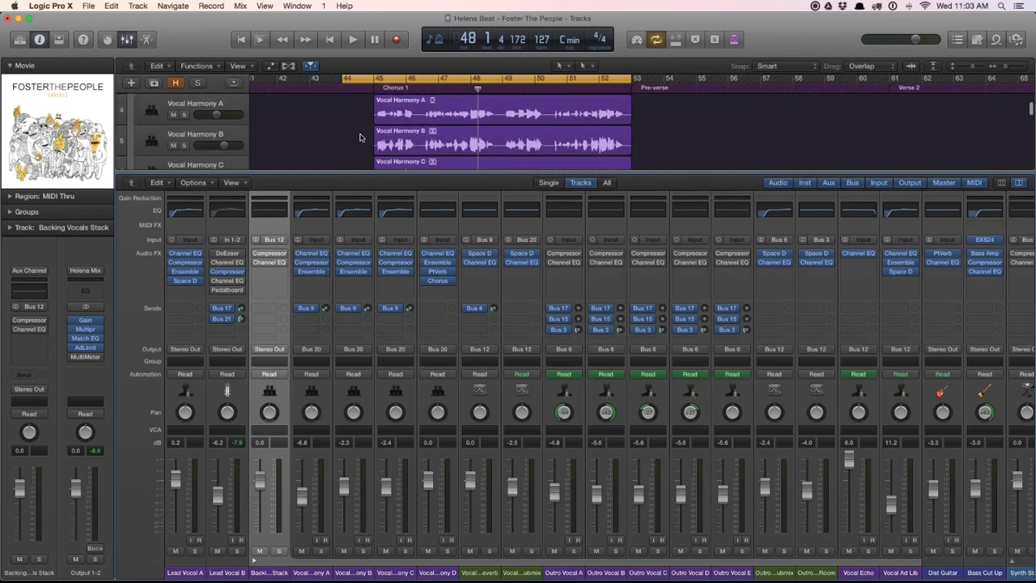
{"action": "left_click_drag", "start_coordinate": [359, 114], "coordinate": [644, 118]}
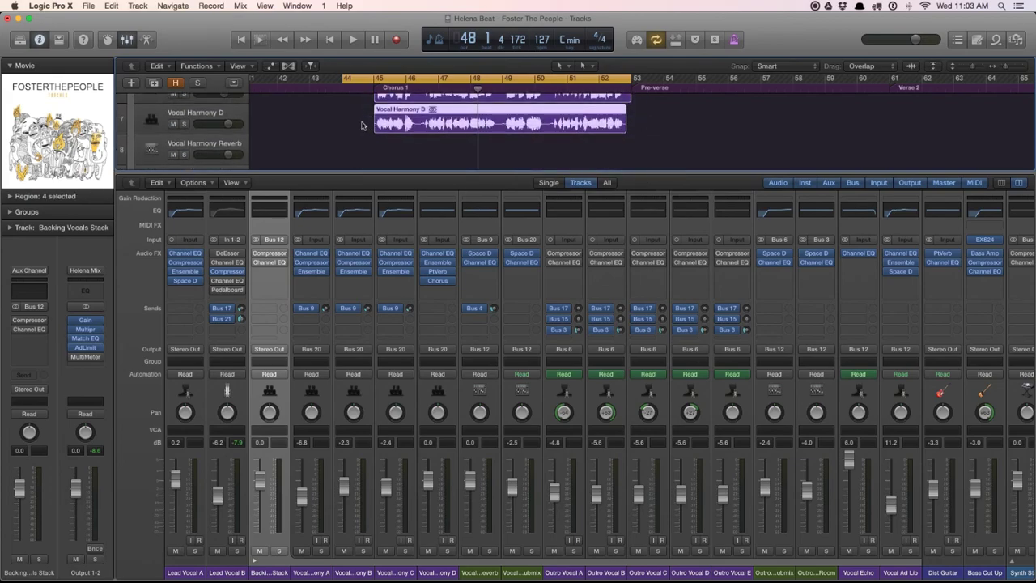
Step: Move the start of the cycle area to bar 45 and play the opening of the chorus
{"action": "left_click_drag", "start_coordinate": [343, 77], "coordinate": [376, 76]}
{"action": "key", "text": "space"}
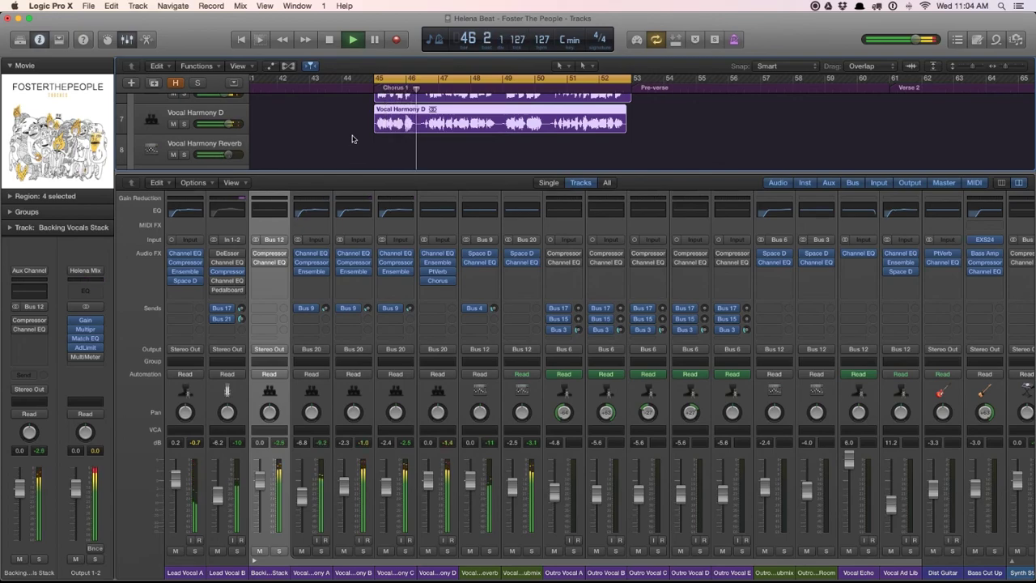
{"action": "key", "text": "space"}
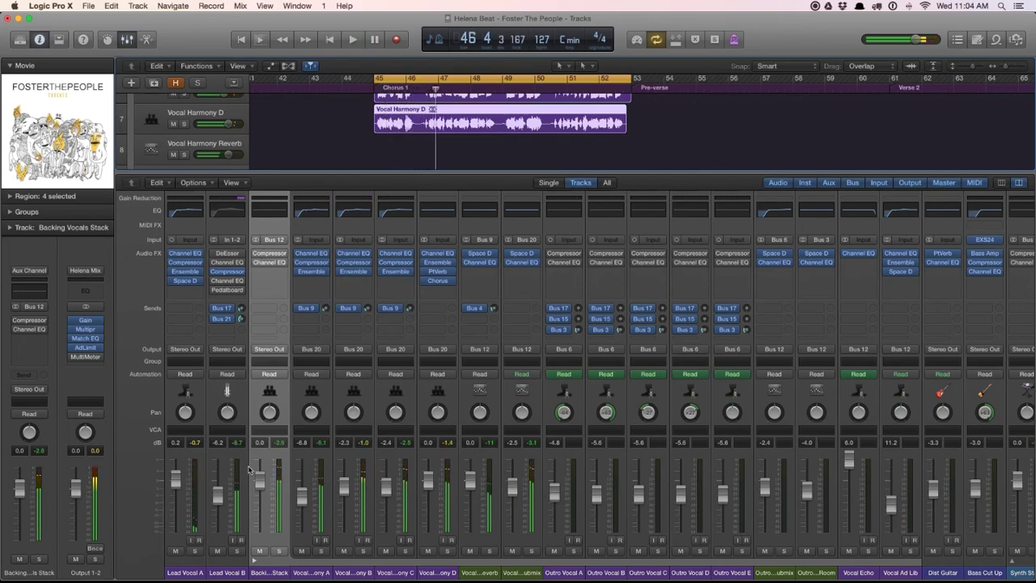
Step: Solo the Backing Vocals Stack and listen to a short stretch of the chorus
{"action": "left_click", "coordinate": [279, 551]}
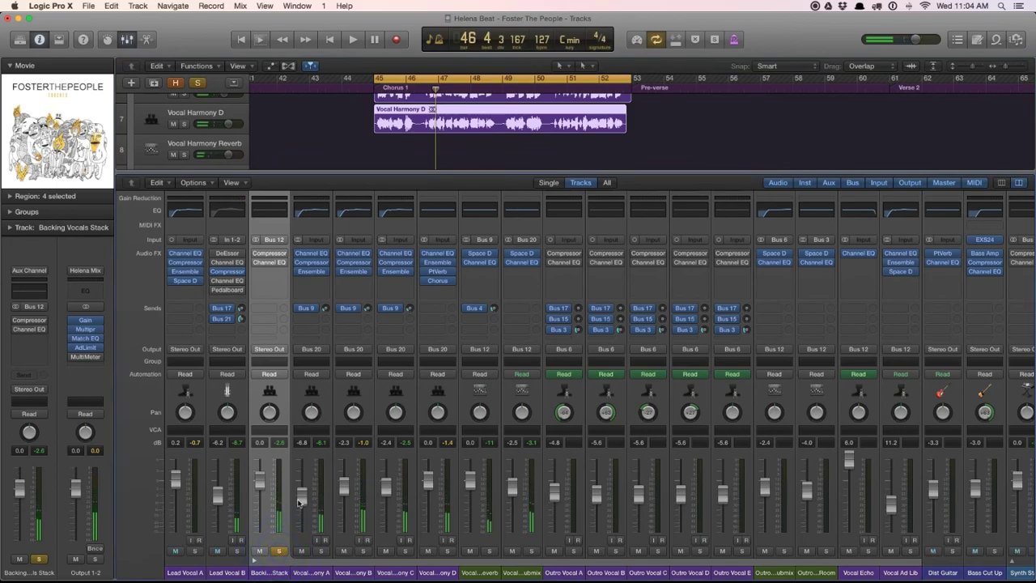
{"action": "key", "text": "space"}
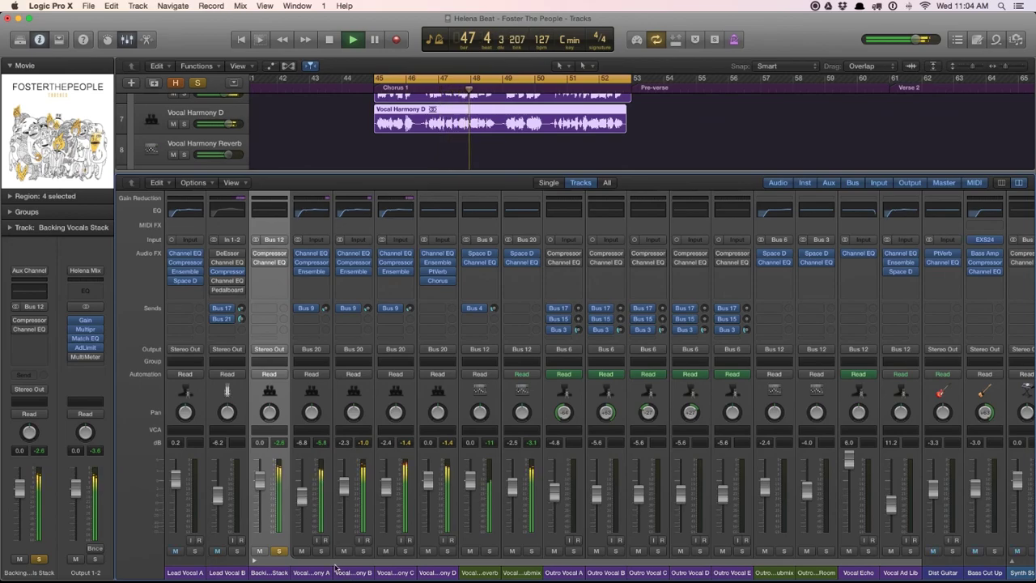
{"action": "key", "text": "space"}
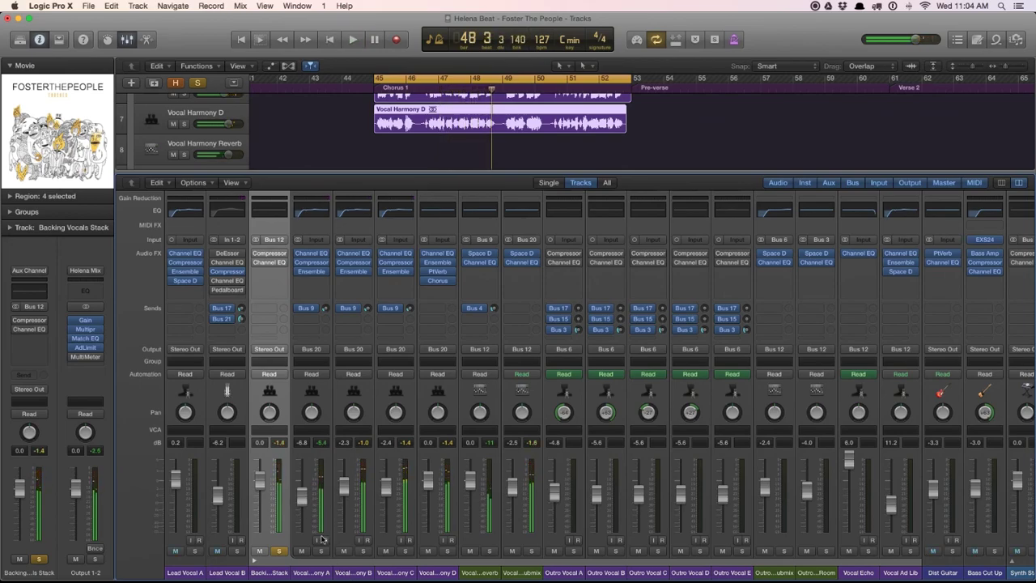
Step: Pan Vocal Harmony A hard left and Vocal Harmony B hard right, solo both, and start playback
{"action": "left_click_drag", "start_coordinate": [312, 413], "coordinate": [353, 413]}
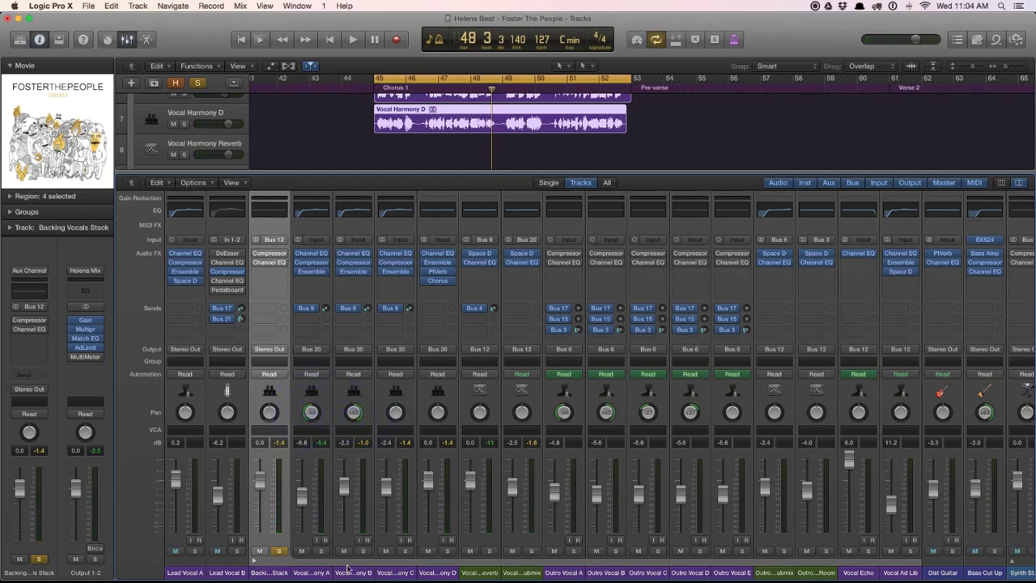
{"action": "left_click", "coordinate": [321, 551]}
{"action": "left_click", "coordinate": [365, 551]}
{"action": "key", "text": "space"}
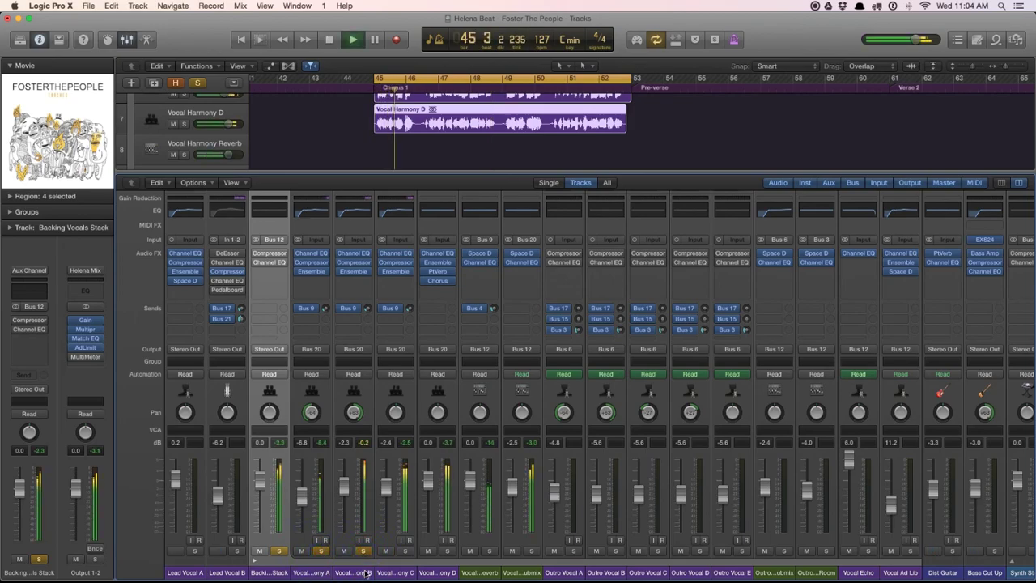
Step: Switch the solo of Vocal Harmony A and B off and back on during playback to compare
{"action": "left_click", "coordinate": [364, 551]}
{"action": "left_click", "coordinate": [322, 551]}
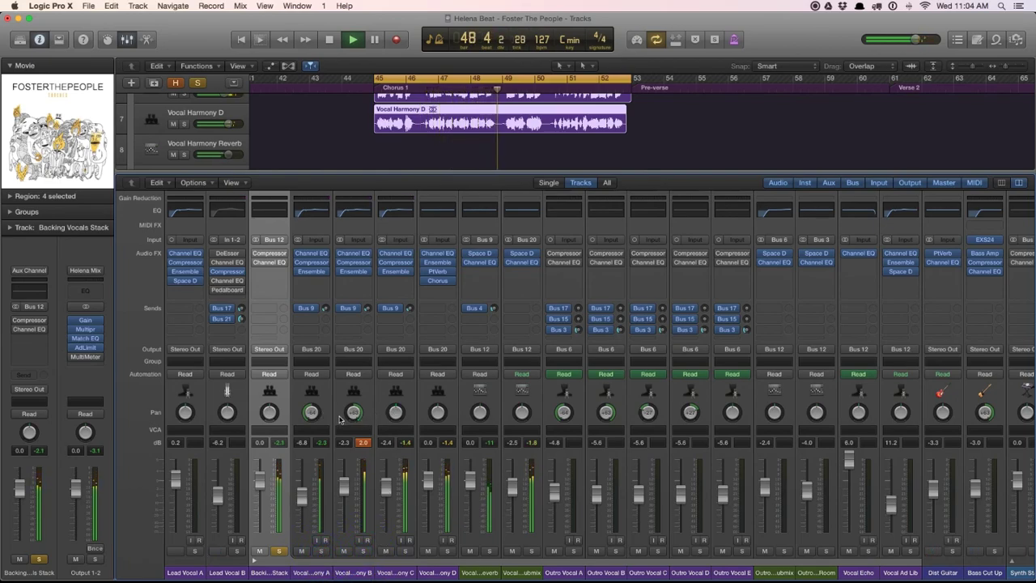
{"action": "left_click", "coordinate": [322, 551]}
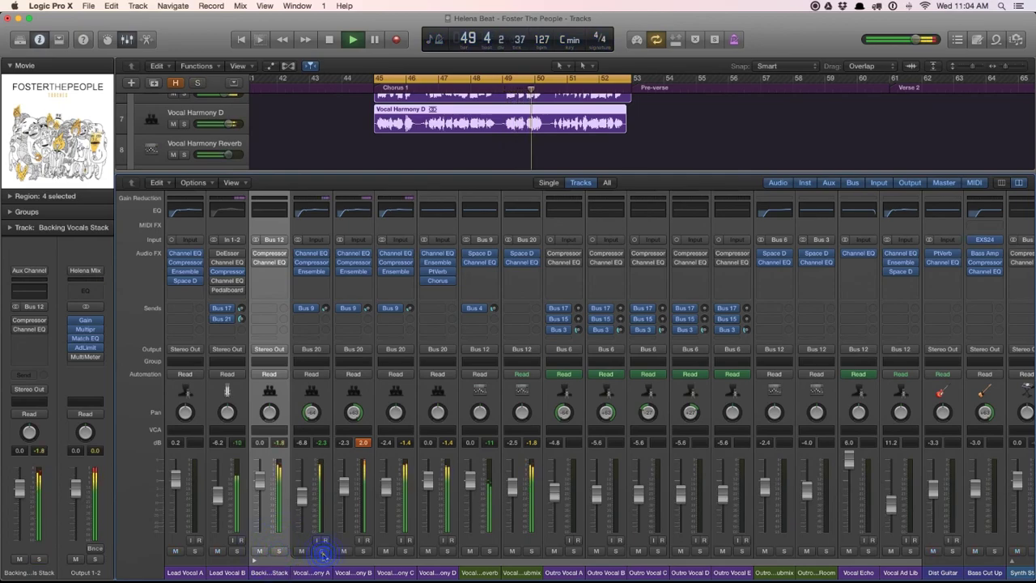
{"action": "left_click", "coordinate": [364, 552]}
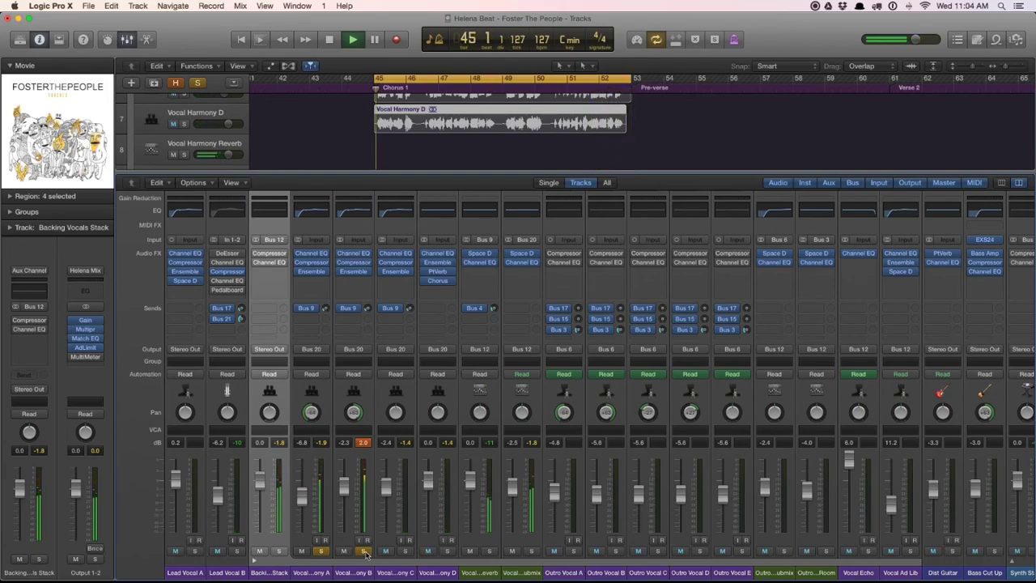
Step: Bring the pan of Vocal Harmony A and Vocal Harmony B back to about centre
{"action": "left_click", "coordinate": [311, 412]}
{"action": "left_click_drag", "start_coordinate": [311, 413], "coordinate": [311, 410]}
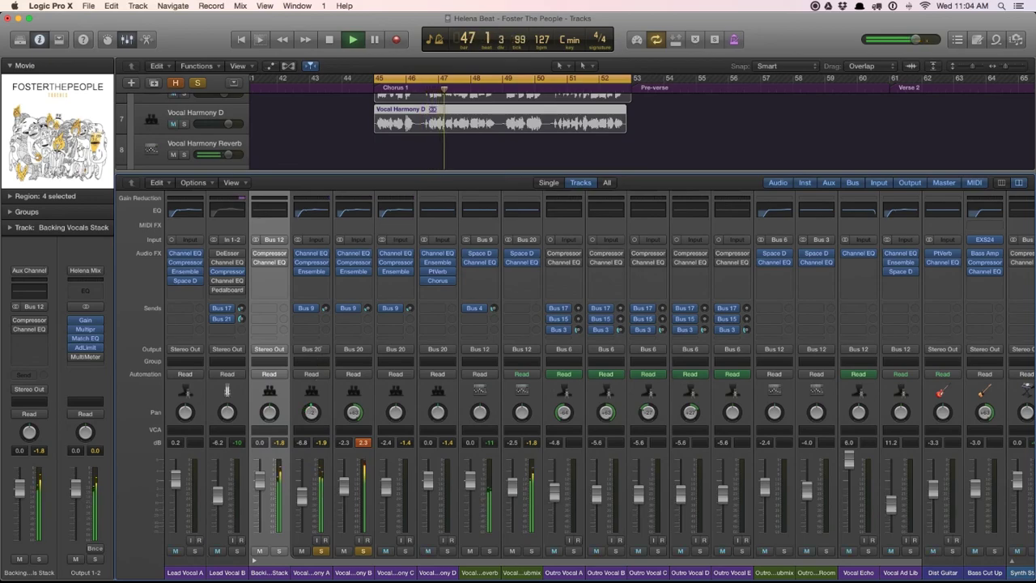
{"action": "left_click", "coordinate": [353, 413]}
{"action": "left_click_drag", "start_coordinate": [354, 413], "coordinate": [353, 410]}
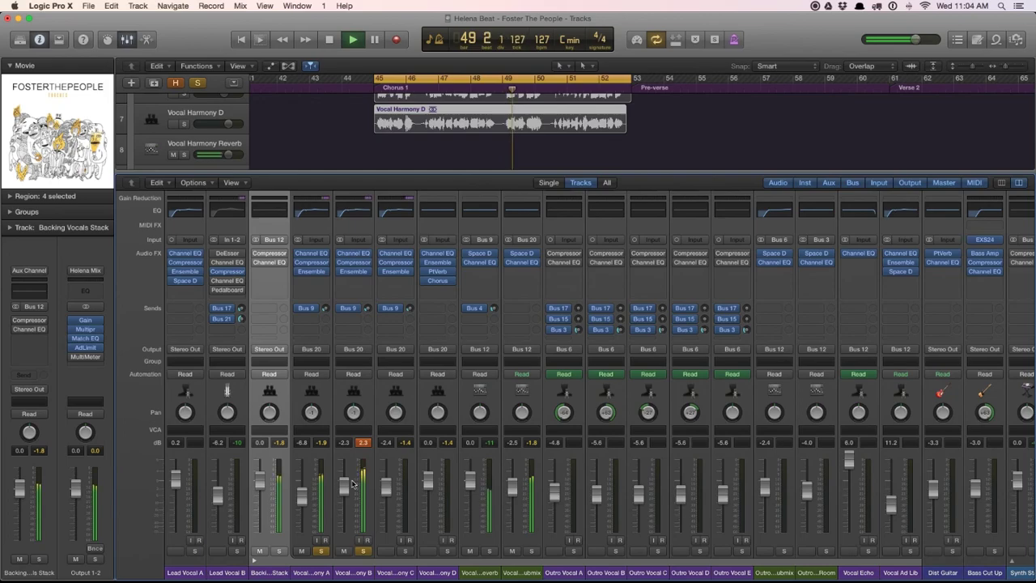
Step: Unsolo Vocal Harmony B and Vocal Harmony A and stop playback
{"action": "left_click", "coordinate": [363, 552]}
{"action": "left_click", "coordinate": [320, 552]}
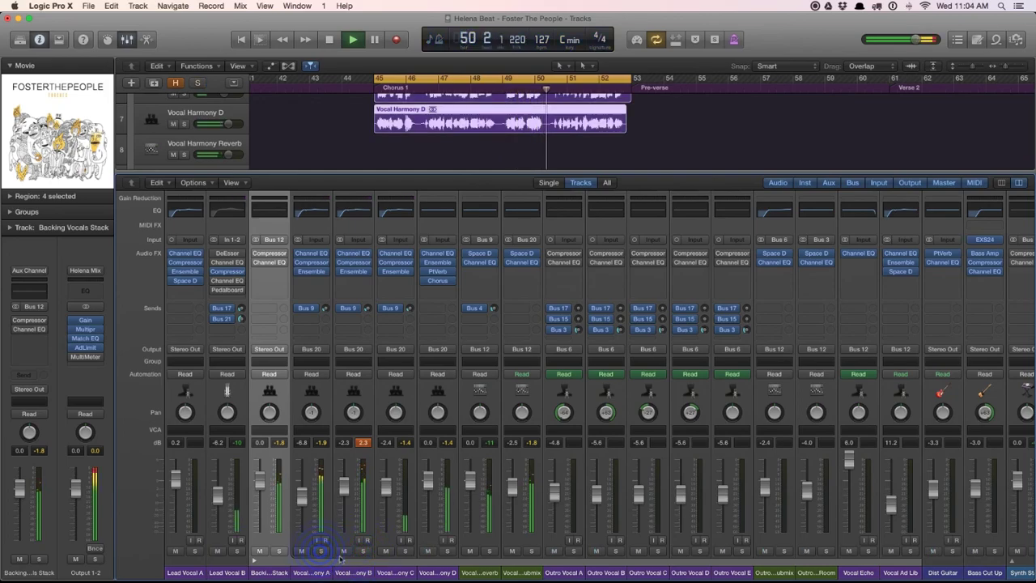
{"action": "key", "text": "space"}
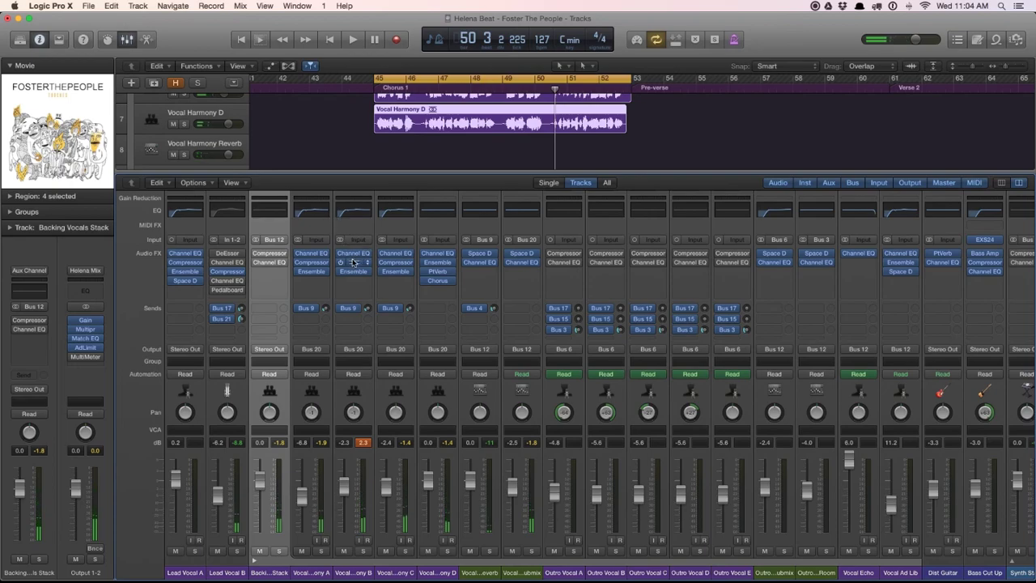
Step: Hide the Mixer and the Inspector and collapse the Backing Vocals Stack
{"action": "left_click", "coordinate": [127, 40]}
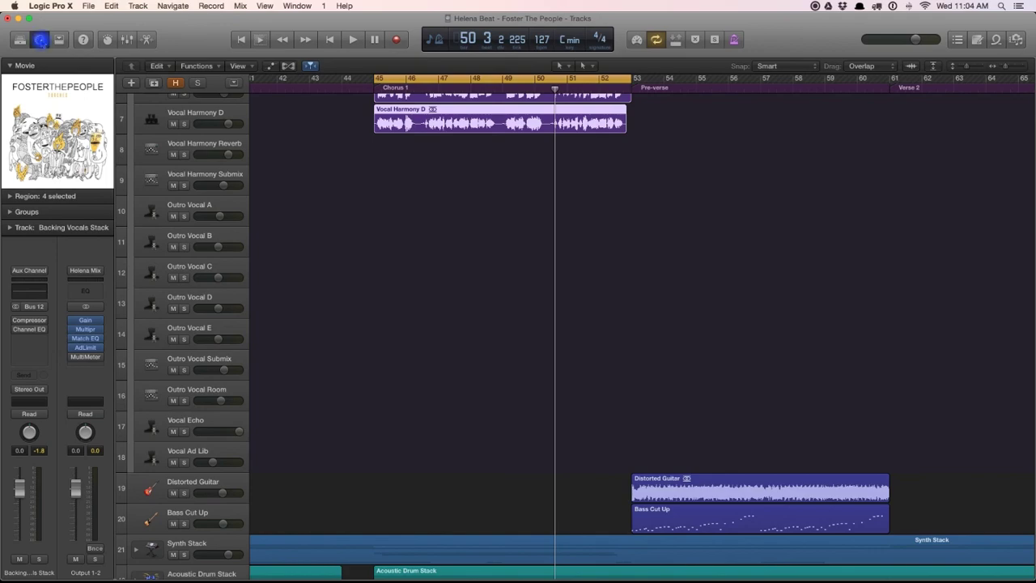
{"action": "left_click", "coordinate": [39, 40]}
{"action": "scroll", "coordinate": [38, 173], "scroll_direction": "up", "scroll_amount": 5}
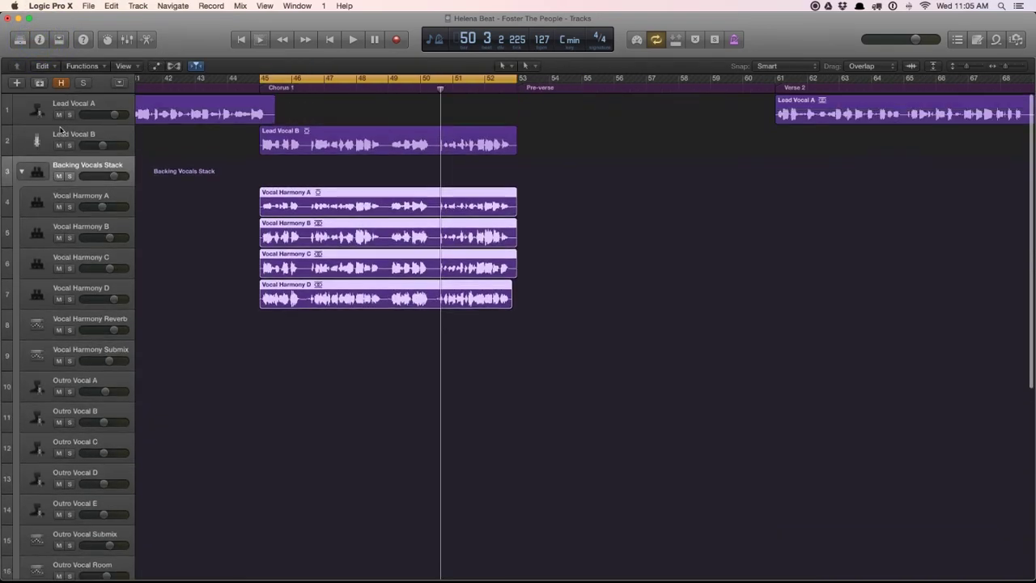
{"action": "left_click", "coordinate": [22, 170]}
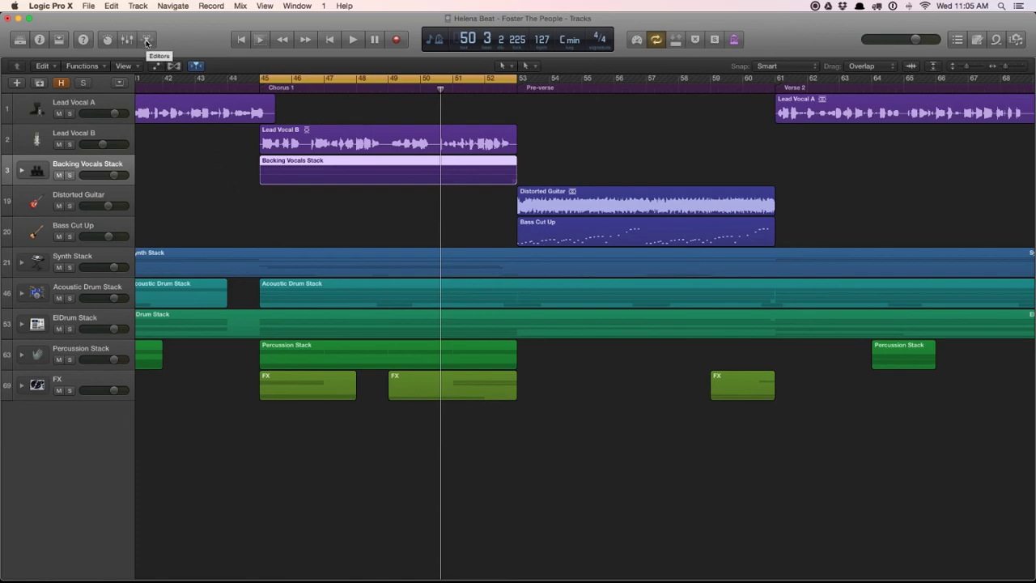
Step: Show the Editors area with the Piano Roll and select the Synth Stack track
{"action": "left_click", "coordinate": [147, 40]}
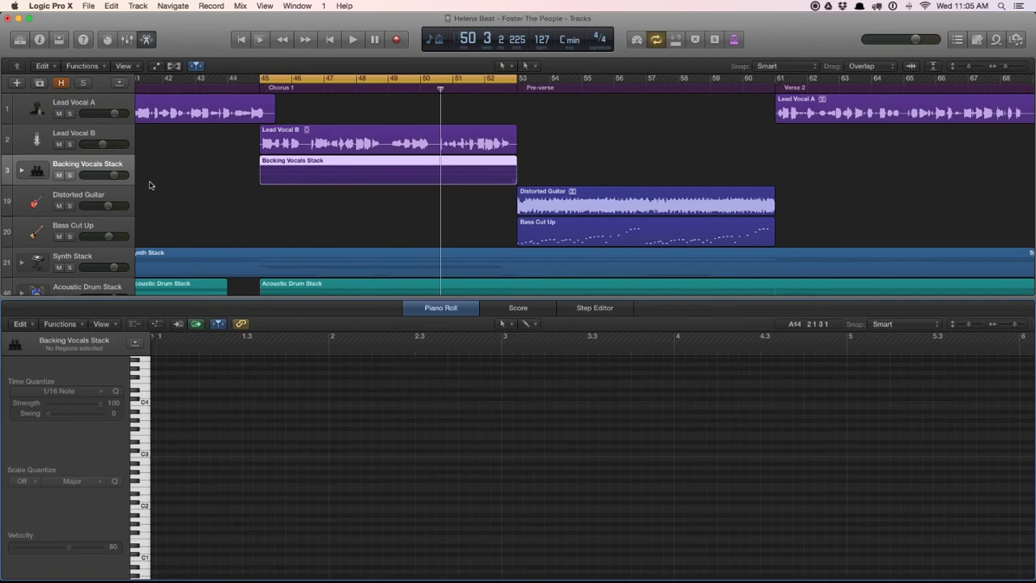
{"action": "scroll", "coordinate": [33, 211], "scroll_direction": "down", "scroll_amount": 2}
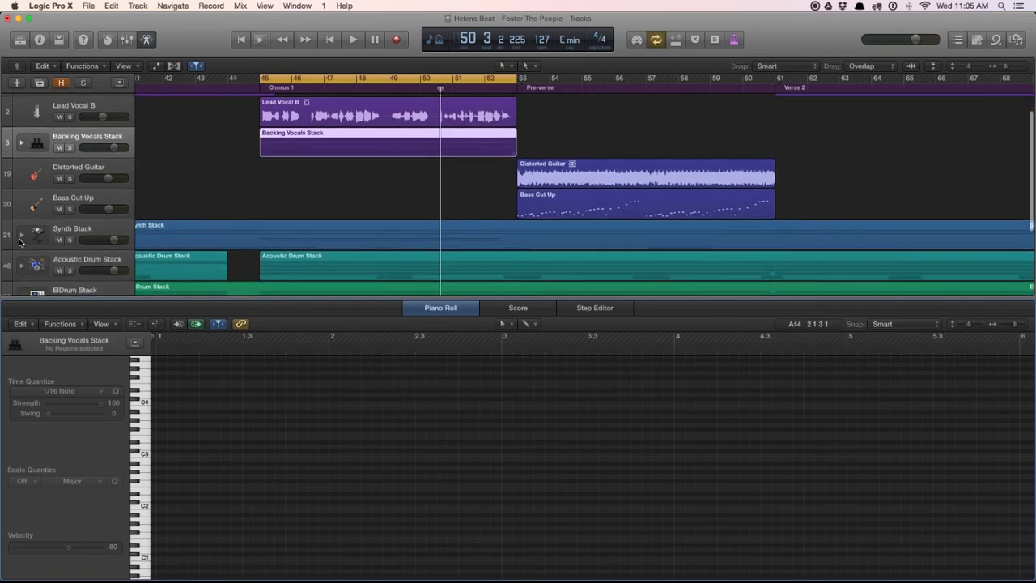
{"action": "left_click", "coordinate": [69, 233]}
{"action": "scroll", "coordinate": [68, 232], "scroll_direction": "down", "scroll_amount": 3}
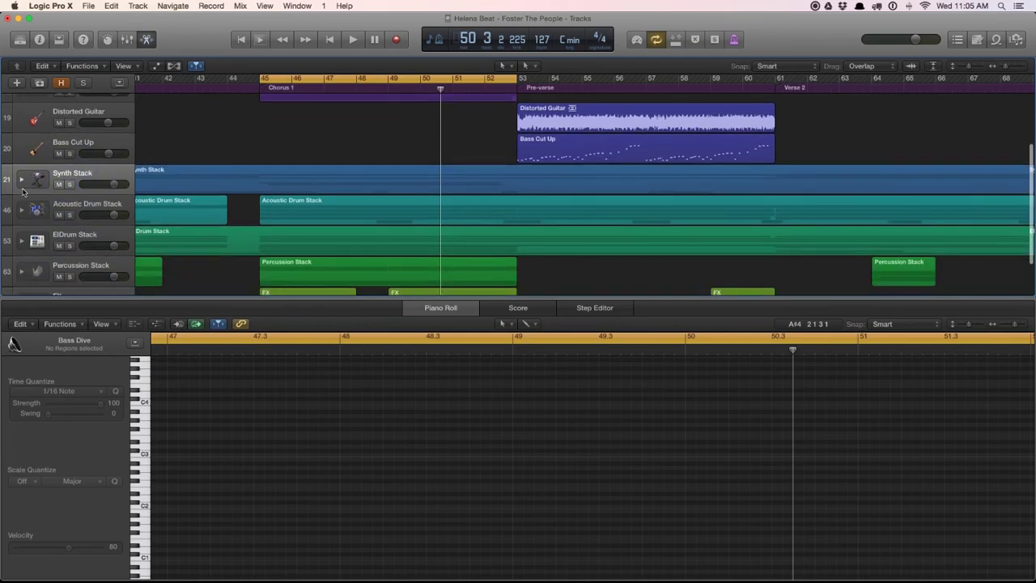
Step: Expand the Synth Stack and select the Crunchy Synth track to view its notes from bar 45 in the Piano Roll
{"action": "left_click", "coordinate": [22, 180]}
{"action": "left_click", "coordinate": [71, 206]}
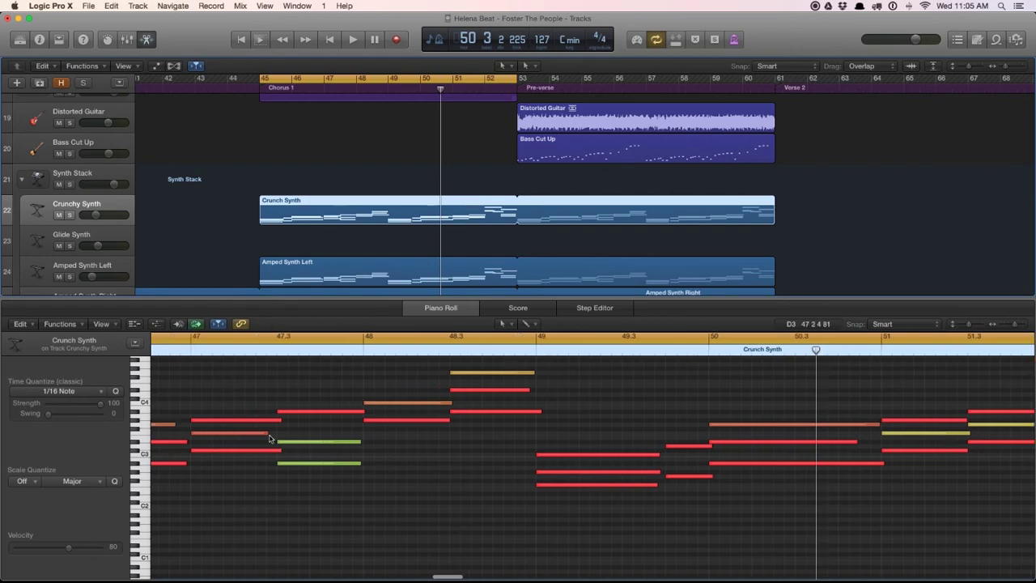
{"action": "scroll", "coordinate": [267, 436], "scroll_direction": "left", "scroll_amount": 6}
{"action": "scroll", "coordinate": [269, 439], "scroll_direction": "right", "scroll_amount": 3}
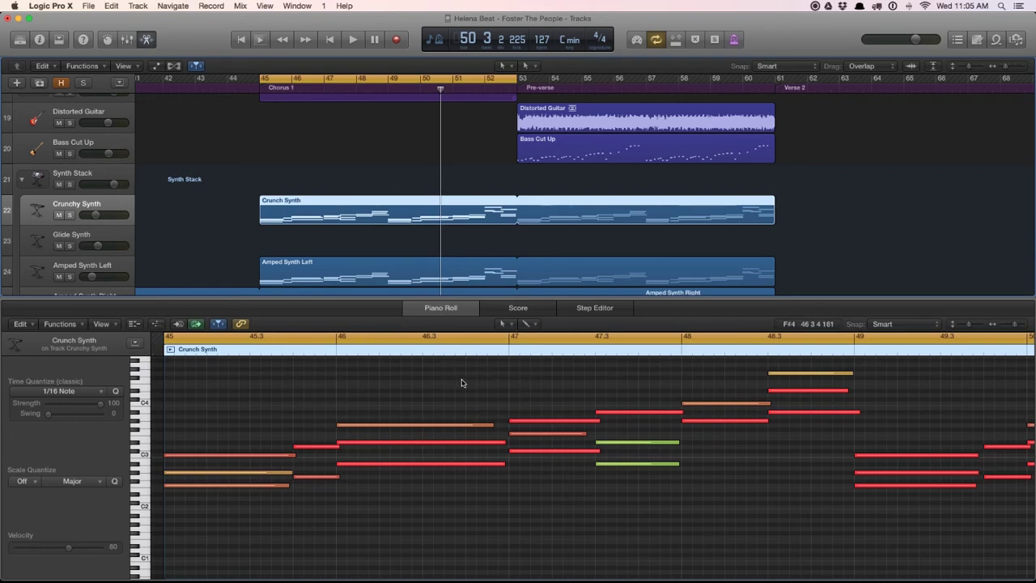
Step: View the Crunch Synth region in the Score editor and in the Step Editor
{"action": "left_click", "coordinate": [514, 311]}
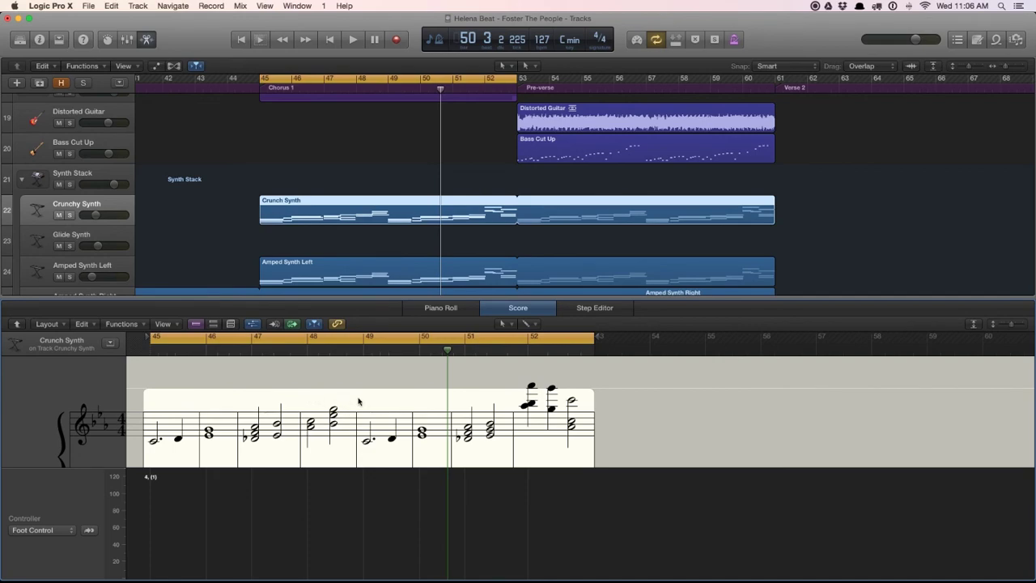
{"action": "left_click", "coordinate": [587, 310]}
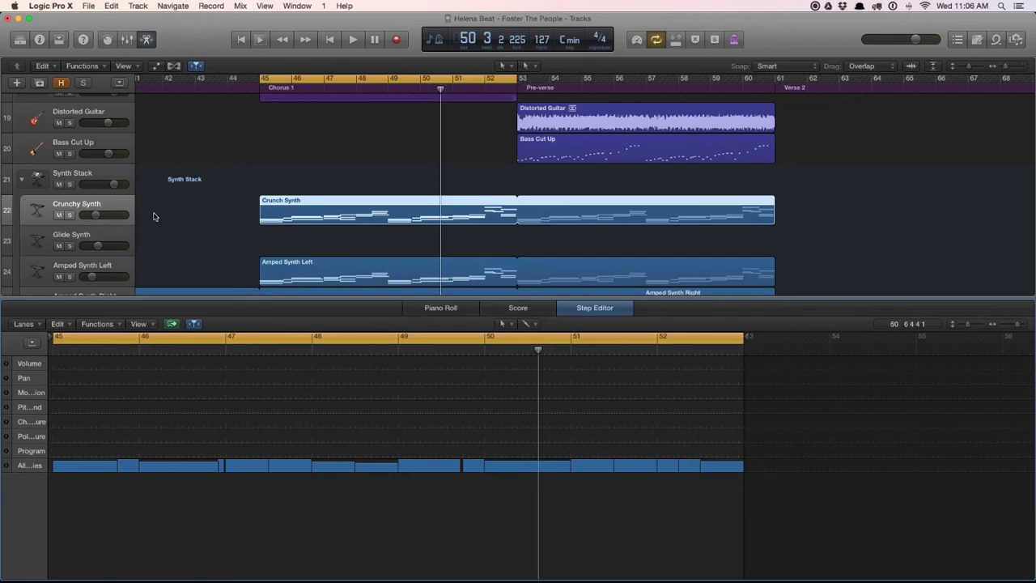
Step: Collapse the Synth Stack and select the Lead Vocal B region in Chorus 1 to show its waveform in the editor
{"action": "left_click", "coordinate": [22, 179]}
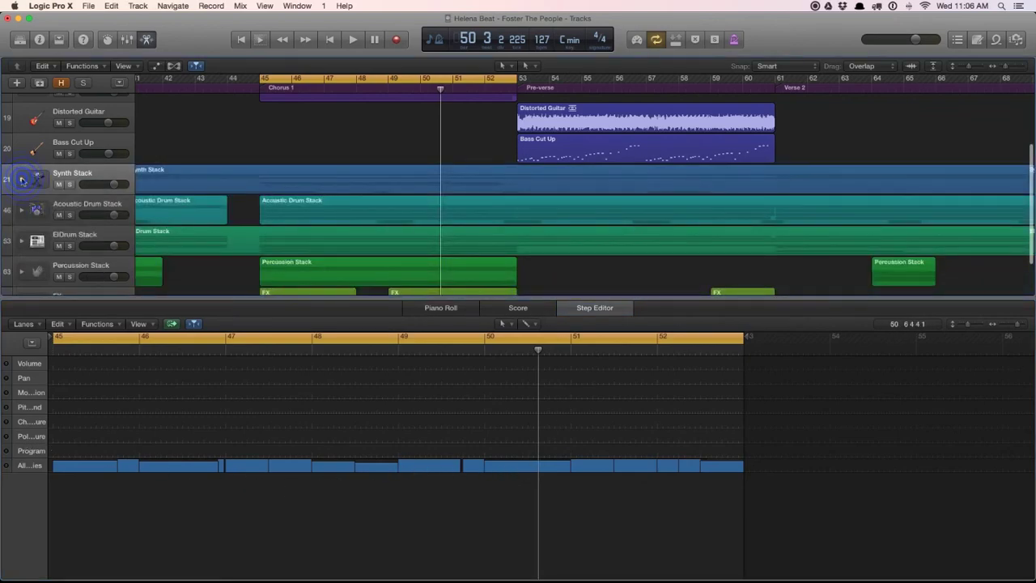
{"action": "left_click", "coordinate": [77, 120]}
{"action": "scroll", "coordinate": [288, 114], "scroll_direction": "up", "scroll_amount": 5}
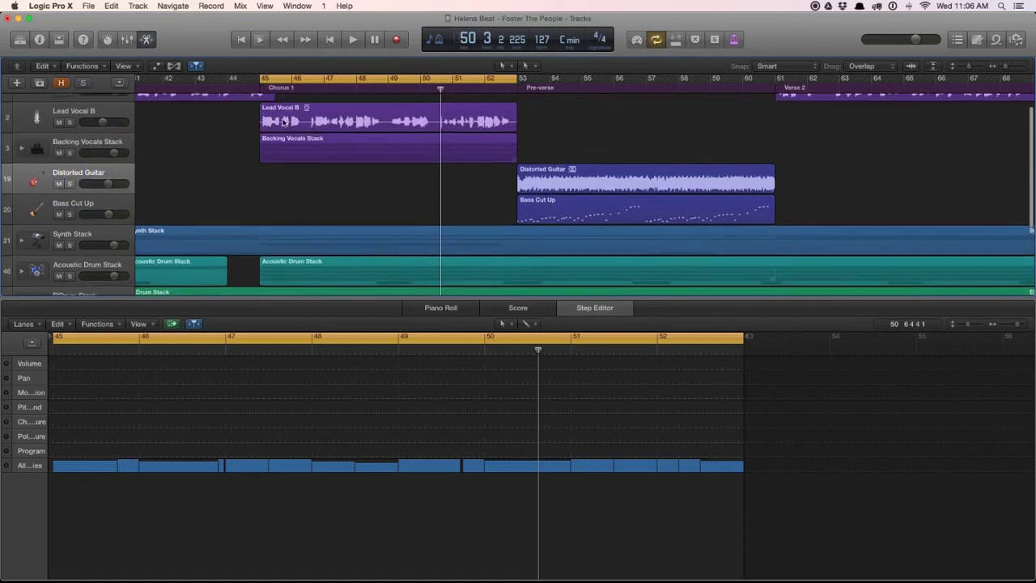
{"action": "left_click", "coordinate": [293, 133]}
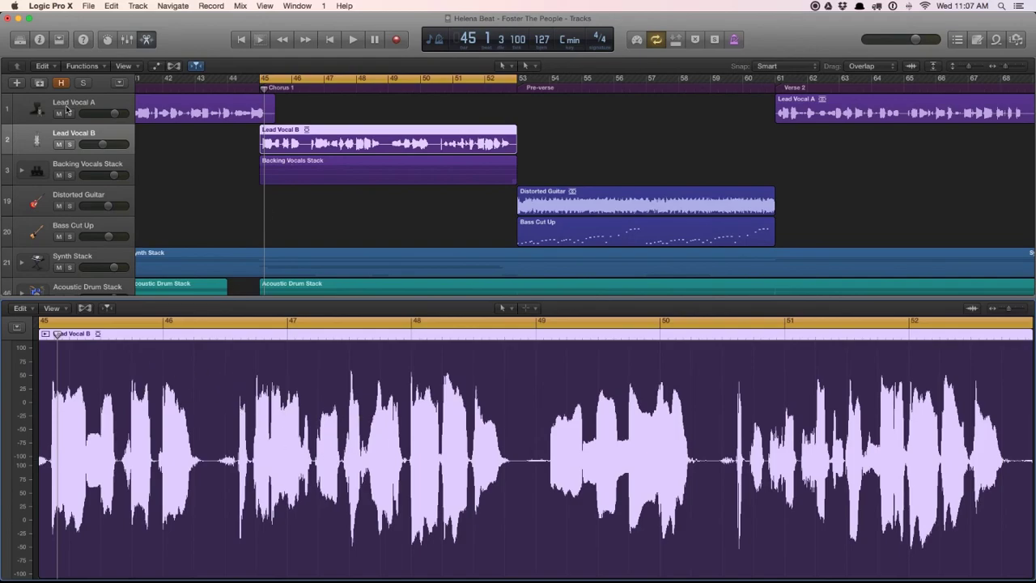
Step: Try Track Zoom on the Lead Vocal B track with the Toolbar shown and the Editors hidden, and restore the previous layout
{"action": "left_click", "coordinate": [60, 40]}
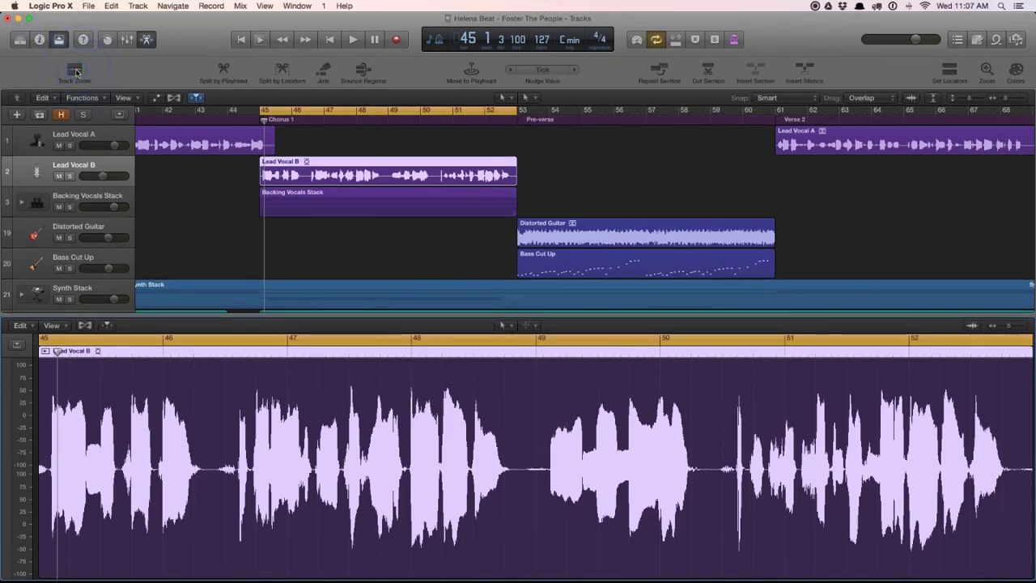
{"action": "left_click", "coordinate": [146, 39]}
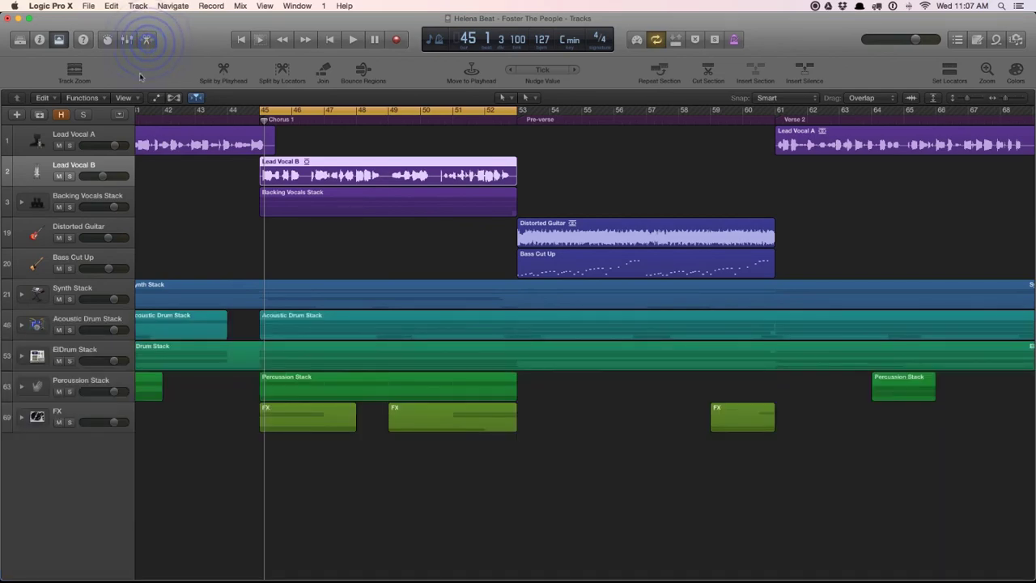
{"action": "left_click", "coordinate": [75, 72]}
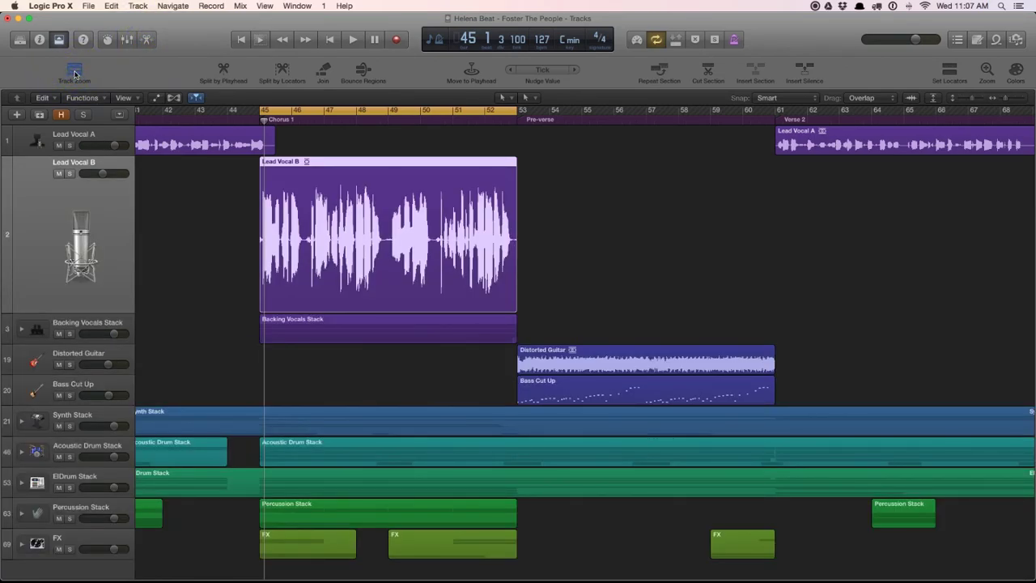
{"action": "left_click", "coordinate": [74, 73]}
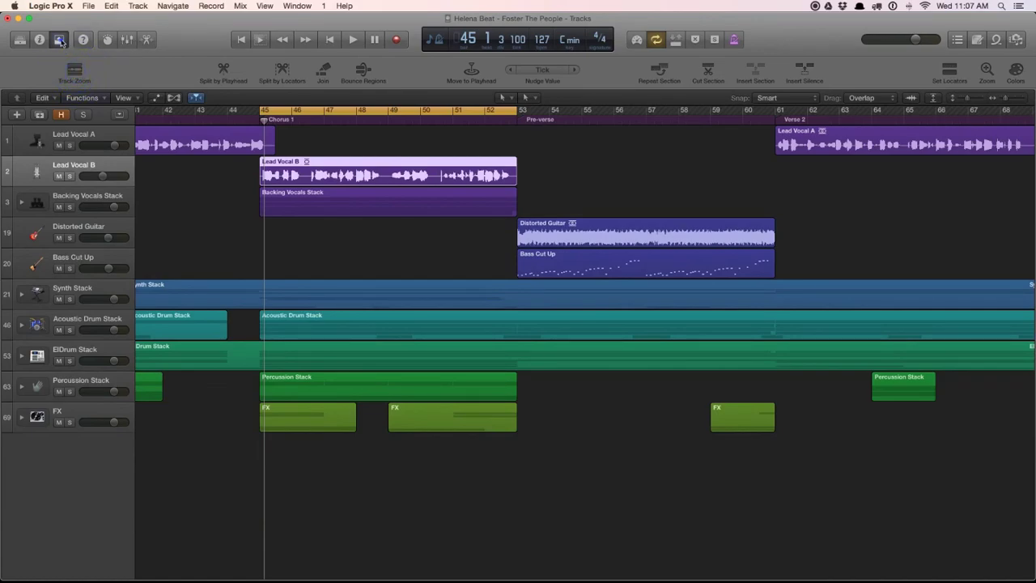
{"action": "left_click", "coordinate": [59, 38]}
{"action": "left_click", "coordinate": [147, 39]}
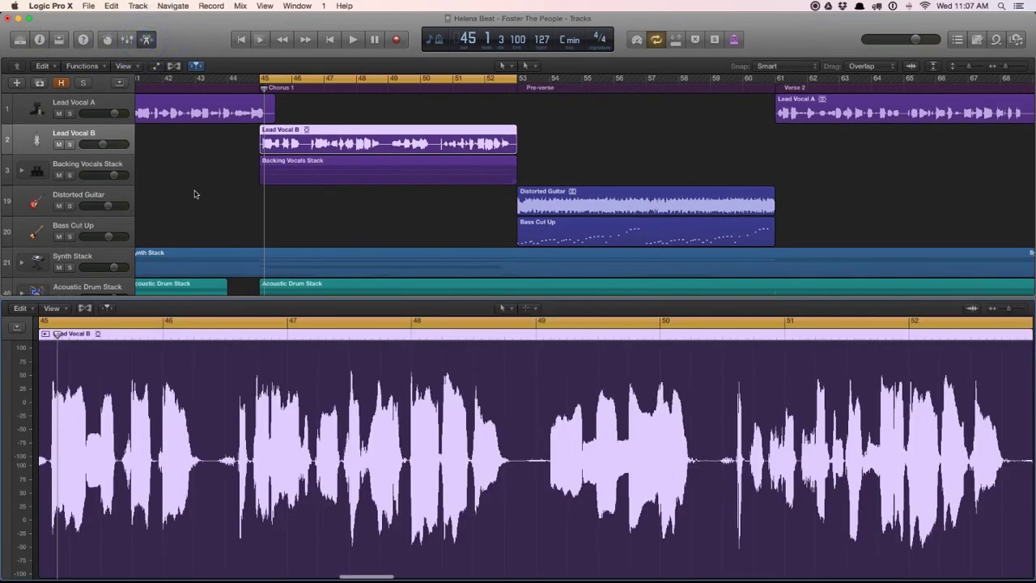
Step: Split the Lead Vocal B region with the Scissors Tool about two-thirds through bar 45 and about one-third into bar 46
{"action": "left_click", "coordinate": [510, 309]}
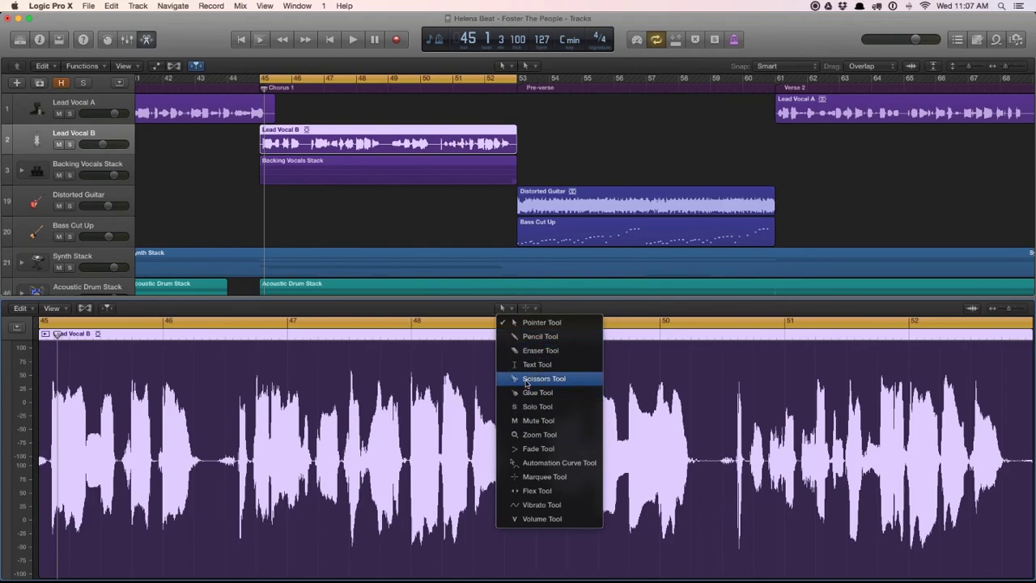
{"action": "left_click", "coordinate": [526, 379]}
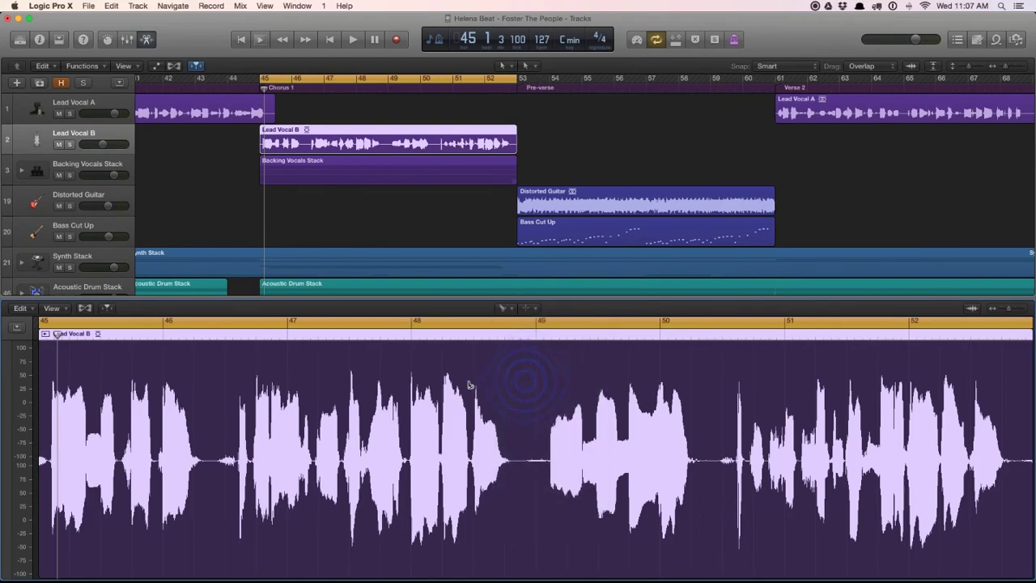
{"action": "scroll", "coordinate": [374, 381], "scroll_direction": "left", "scroll_amount": 5}
{"action": "scroll", "coordinate": [389, 383], "scroll_direction": "left", "scroll_amount": 2}
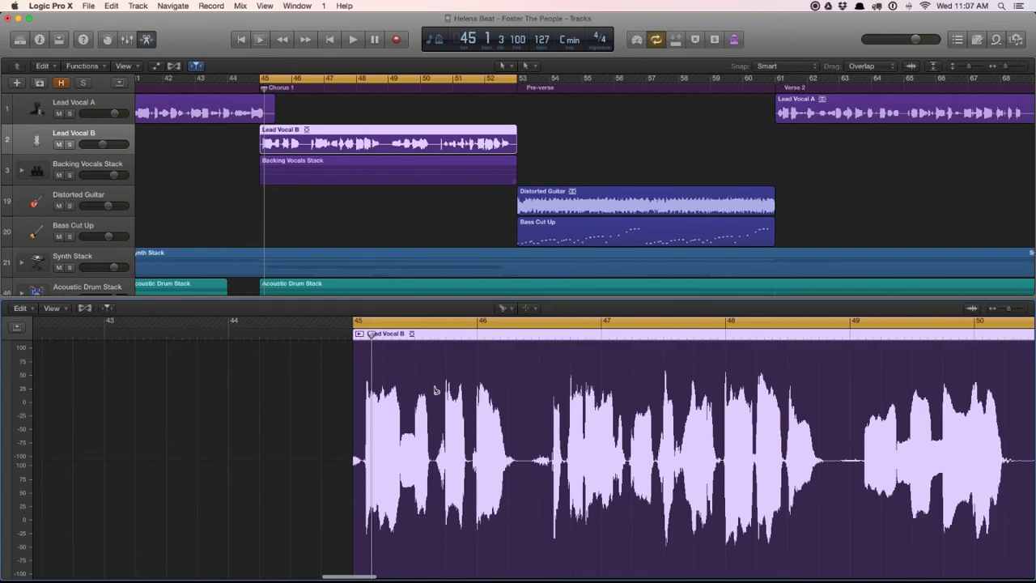
{"action": "left_click", "coordinate": [435, 390]}
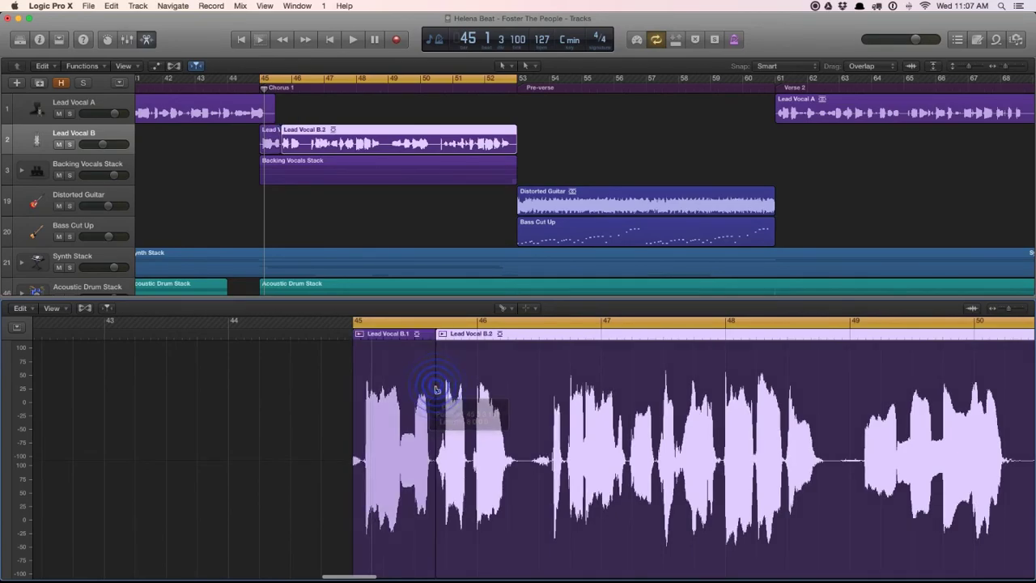
{"action": "left_click", "coordinate": [522, 410]}
Step: Mute the middle segment of the split Lead Vocal B region with the Mute Tool
{"action": "left_click", "coordinate": [504, 309]}
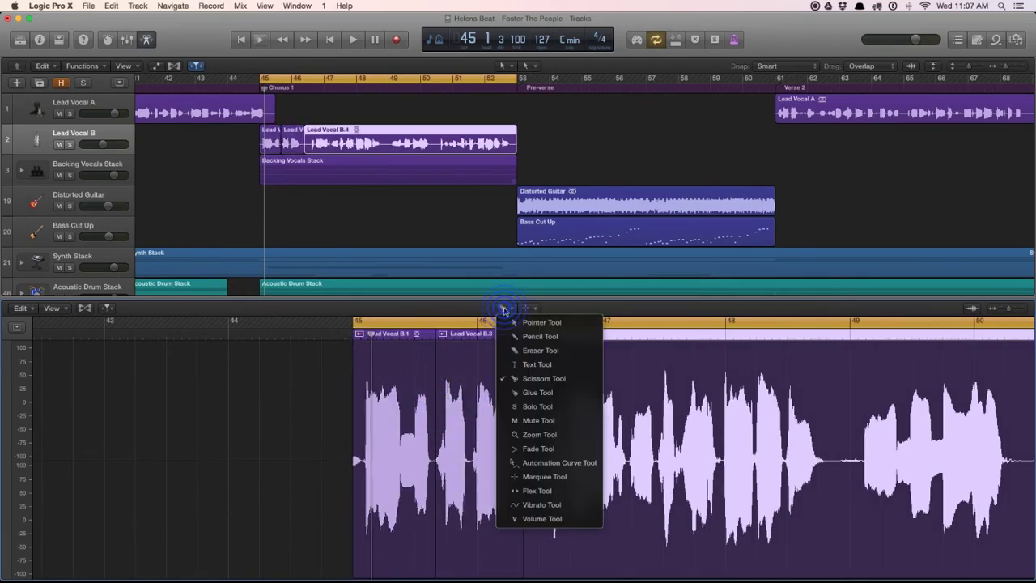
{"action": "left_click", "coordinate": [527, 422]}
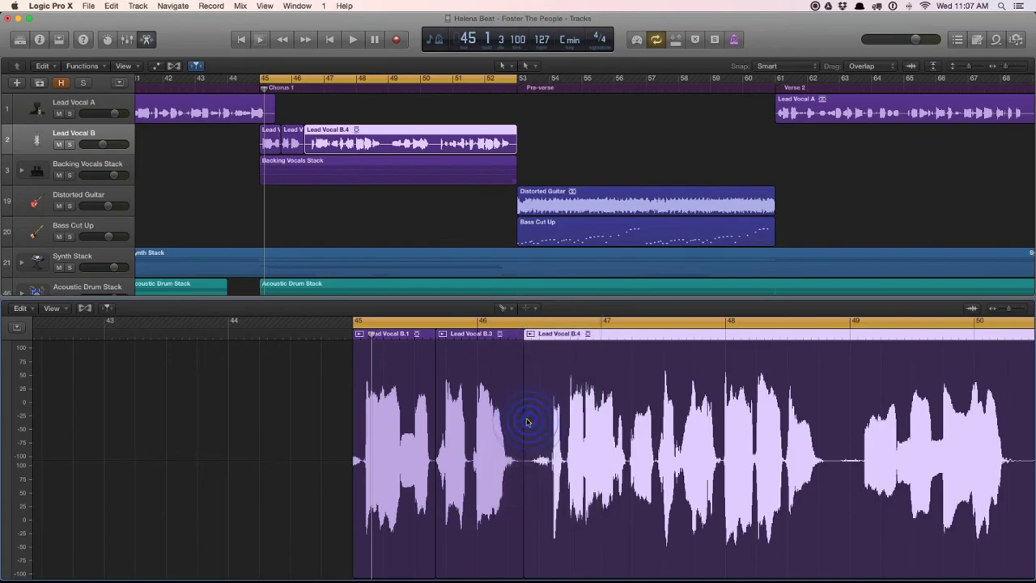
{"action": "left_click", "coordinate": [465, 413]}
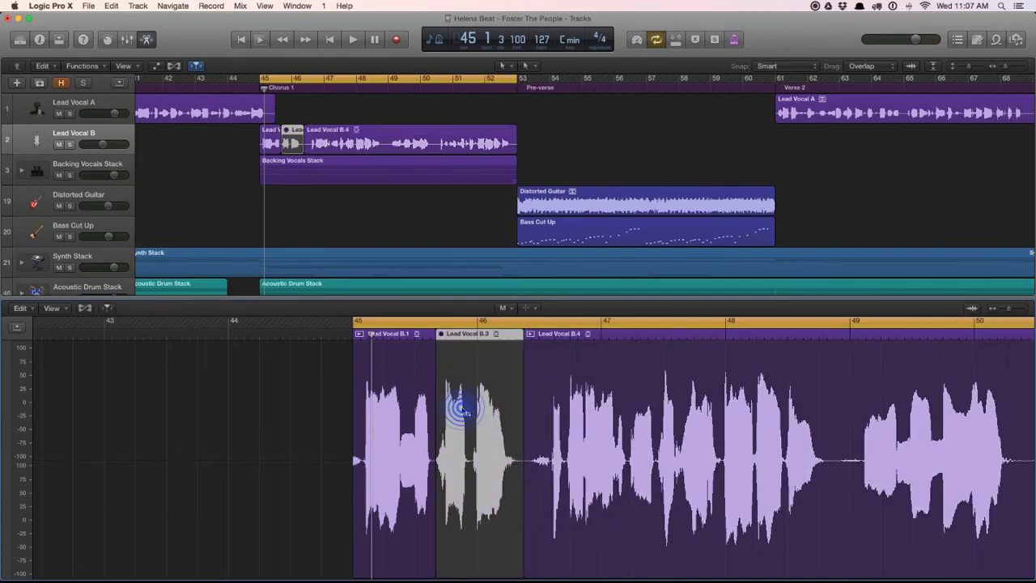
Step: Solo the Lead Vocal B track and play it from bar 45 until after bar 48 to hear the muted segment
{"action": "left_click", "coordinate": [70, 144]}
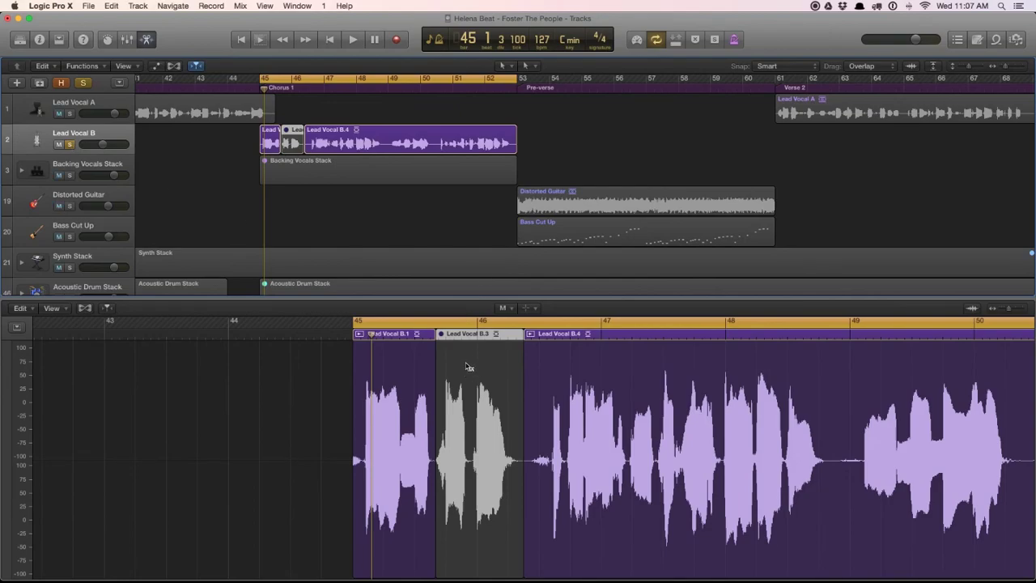
{"action": "key", "text": "space"}
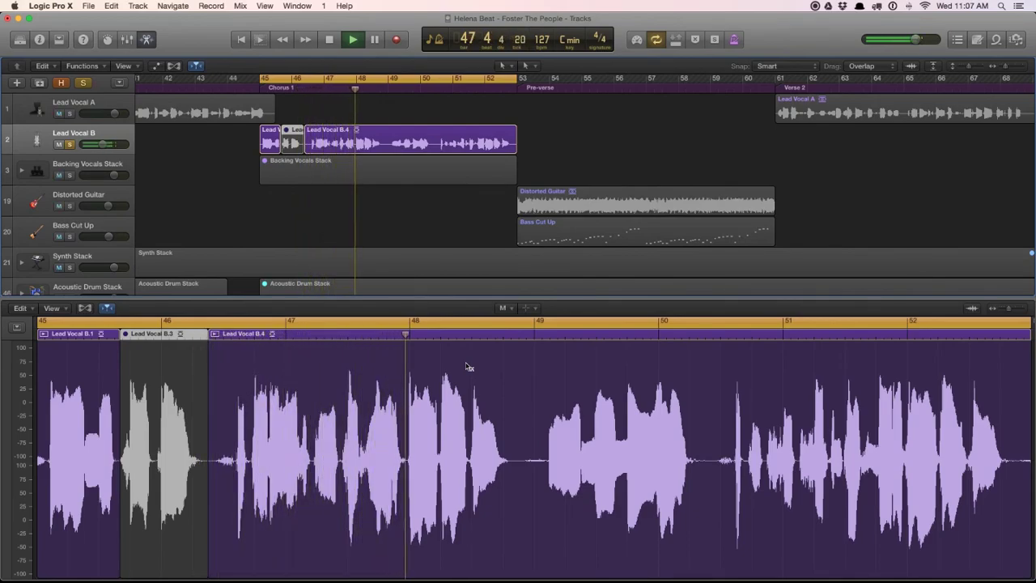
{"action": "key", "text": "space"}
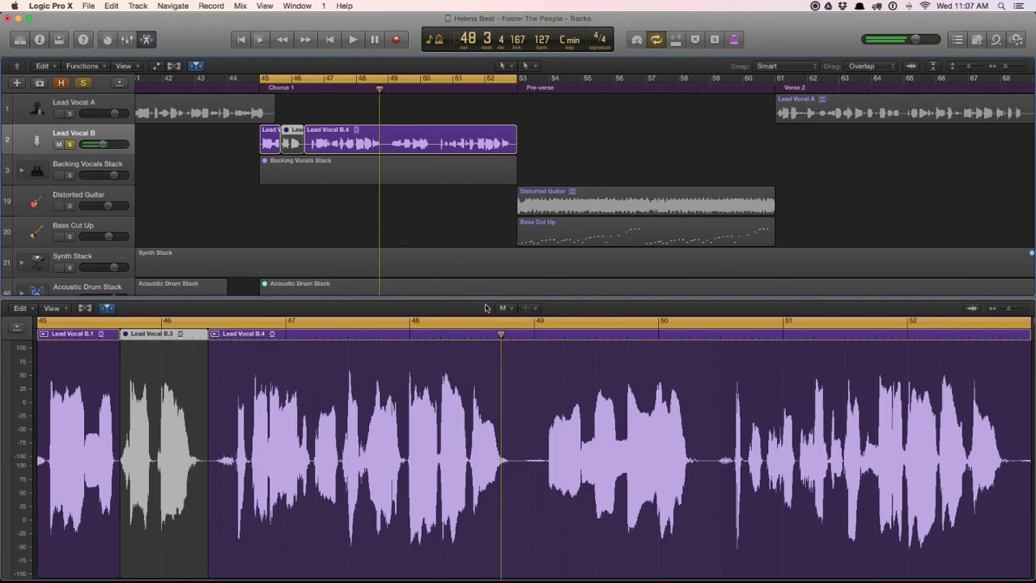
Step: Unmute the middle Lead Vocal B segment with the Mute Tool and return to the Pointer Tool
{"action": "left_click", "coordinate": [502, 308]}
{"action": "left_click", "coordinate": [509, 321]}
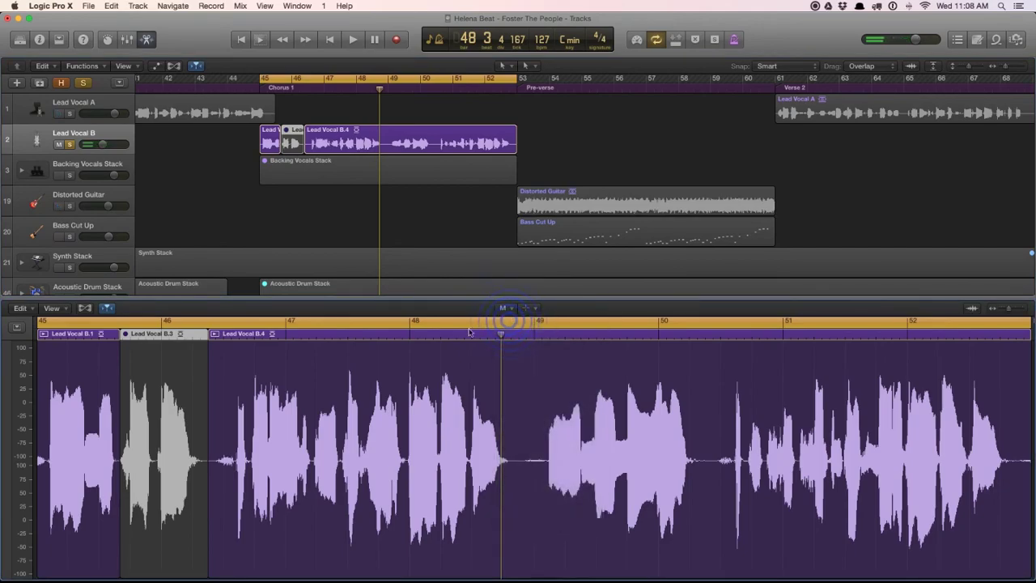
{"action": "left_click", "coordinate": [509, 311]}
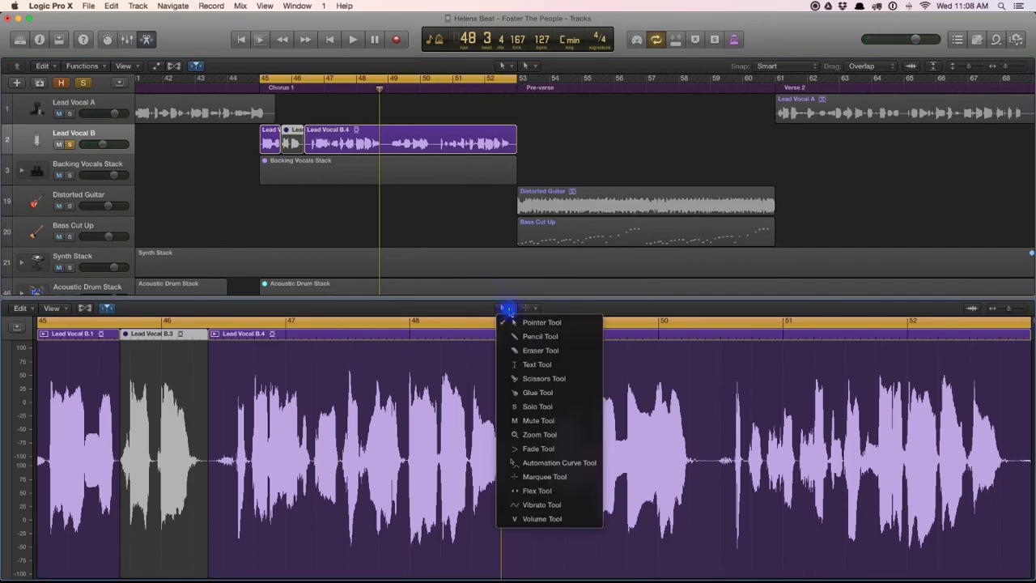
{"action": "left_click", "coordinate": [534, 421]}
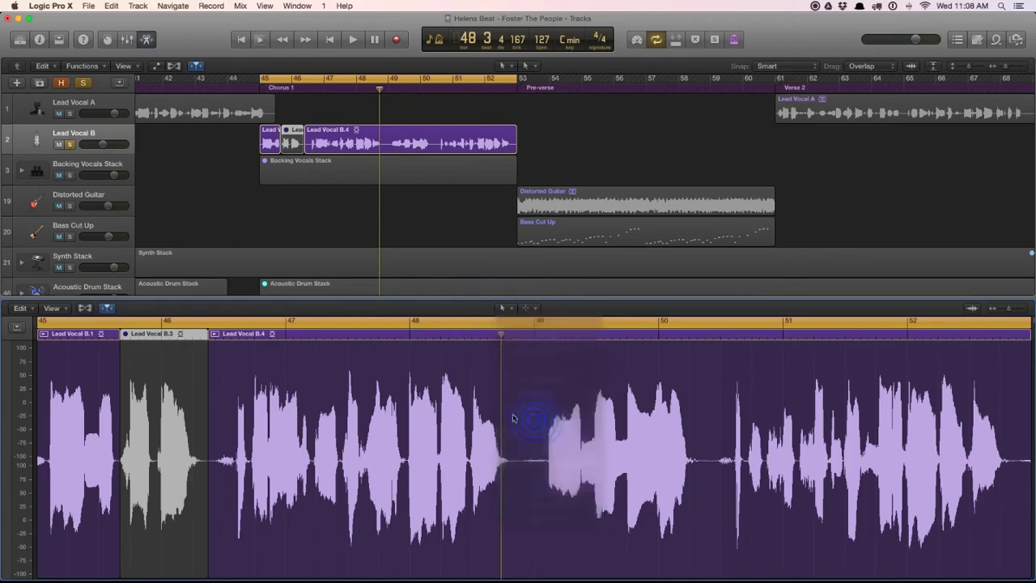
{"action": "left_click", "coordinate": [164, 382]}
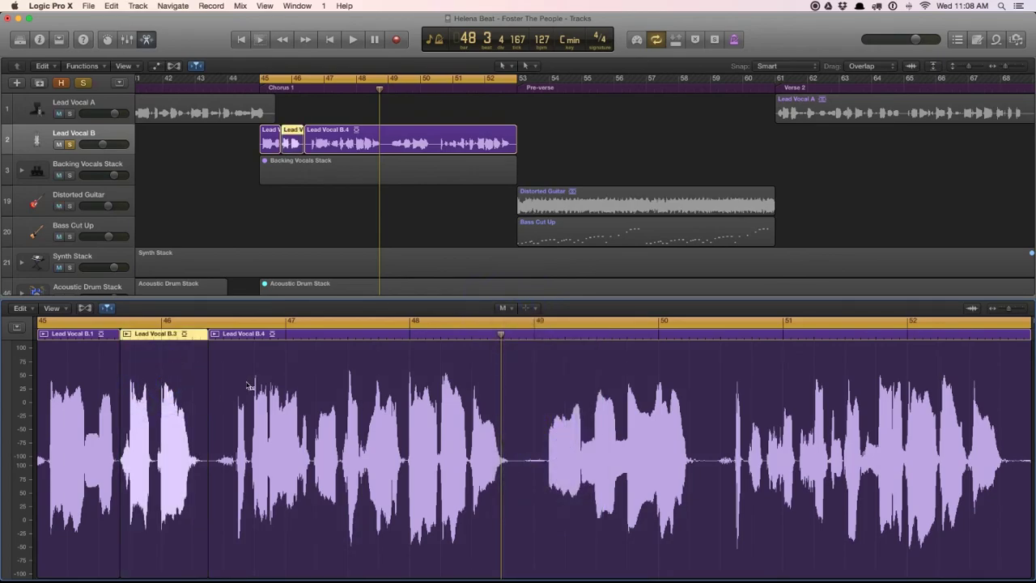
{"action": "left_click", "coordinate": [504, 309]}
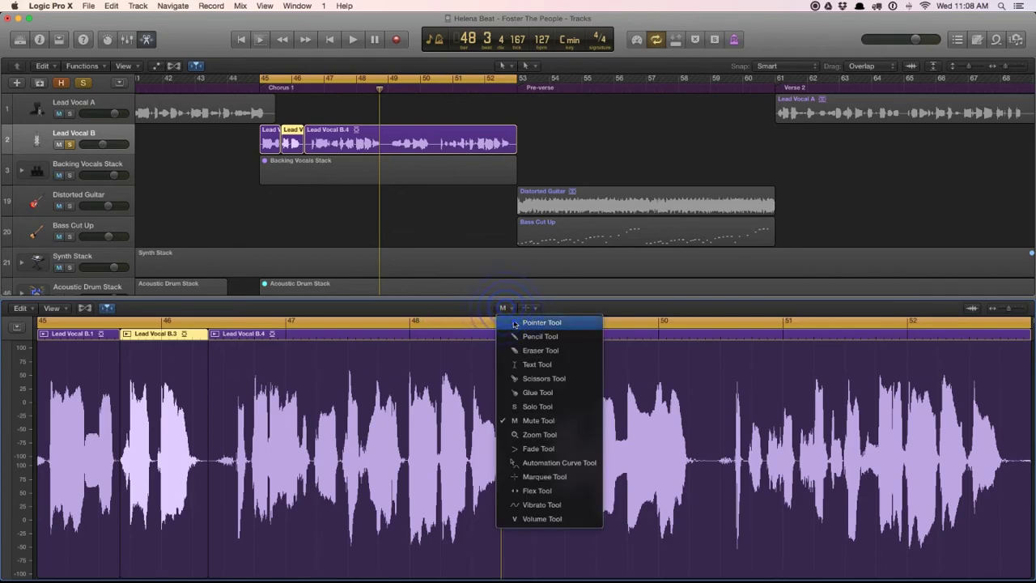
{"action": "left_click", "coordinate": [504, 321]}
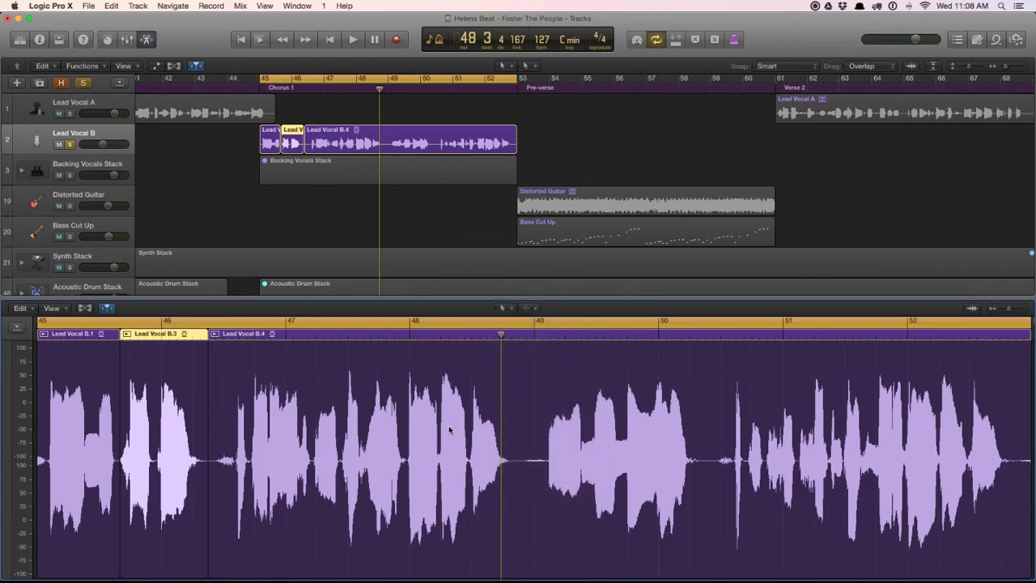